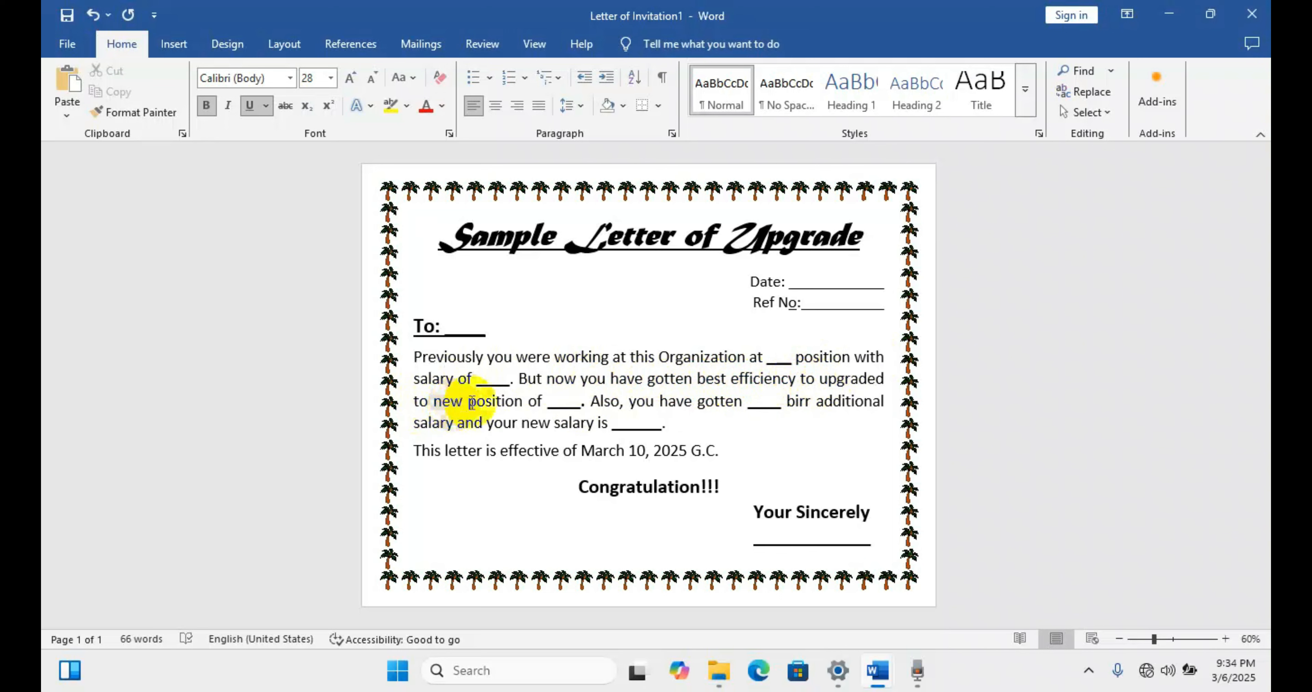
Examine the letter's blanks for the new position, the additional salary and the new salary
double_click(576, 403)
double_click(782, 404)
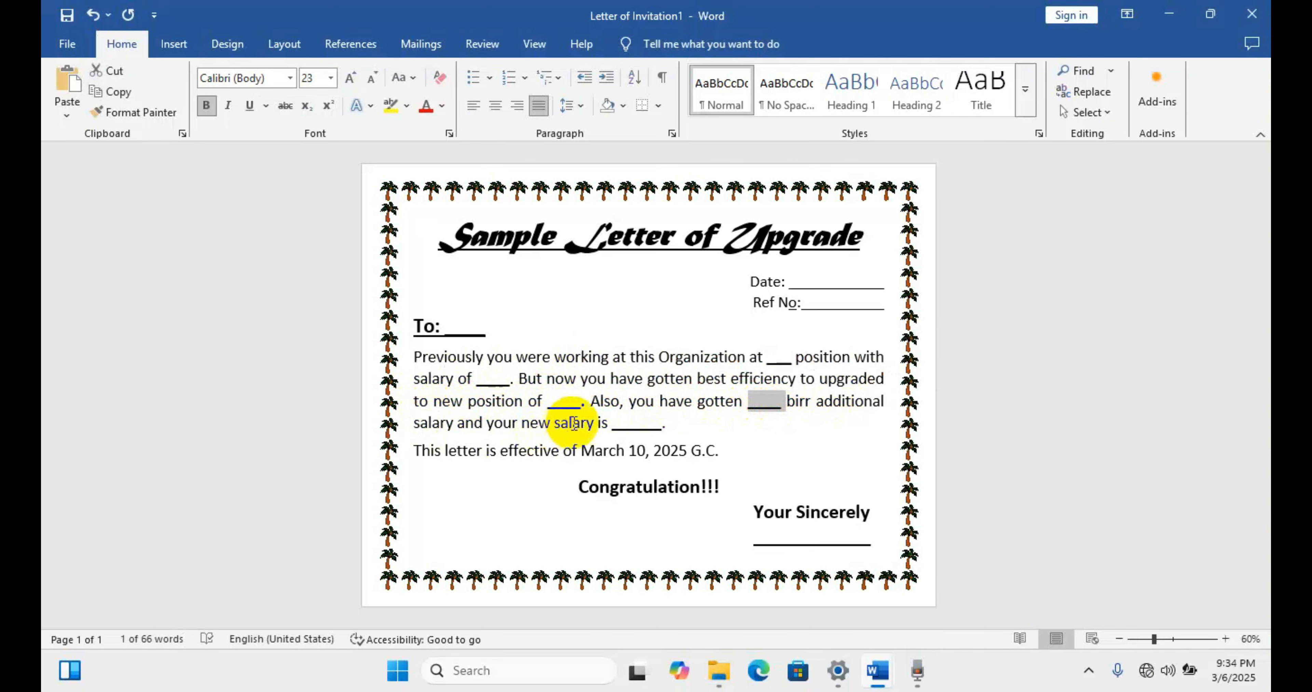
double_click(640, 426)
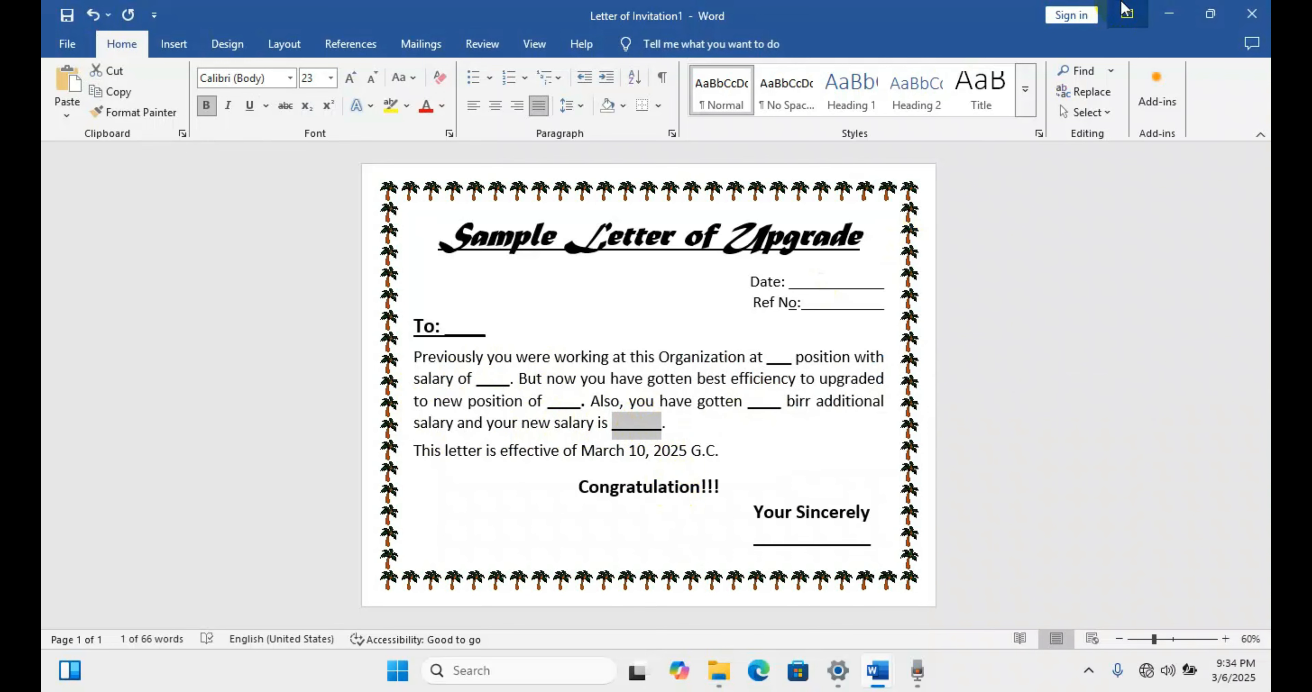
Switch to Excel by opening the Student info workbook as read-only with notification, and look through its whole employee list
click(1165, 18)
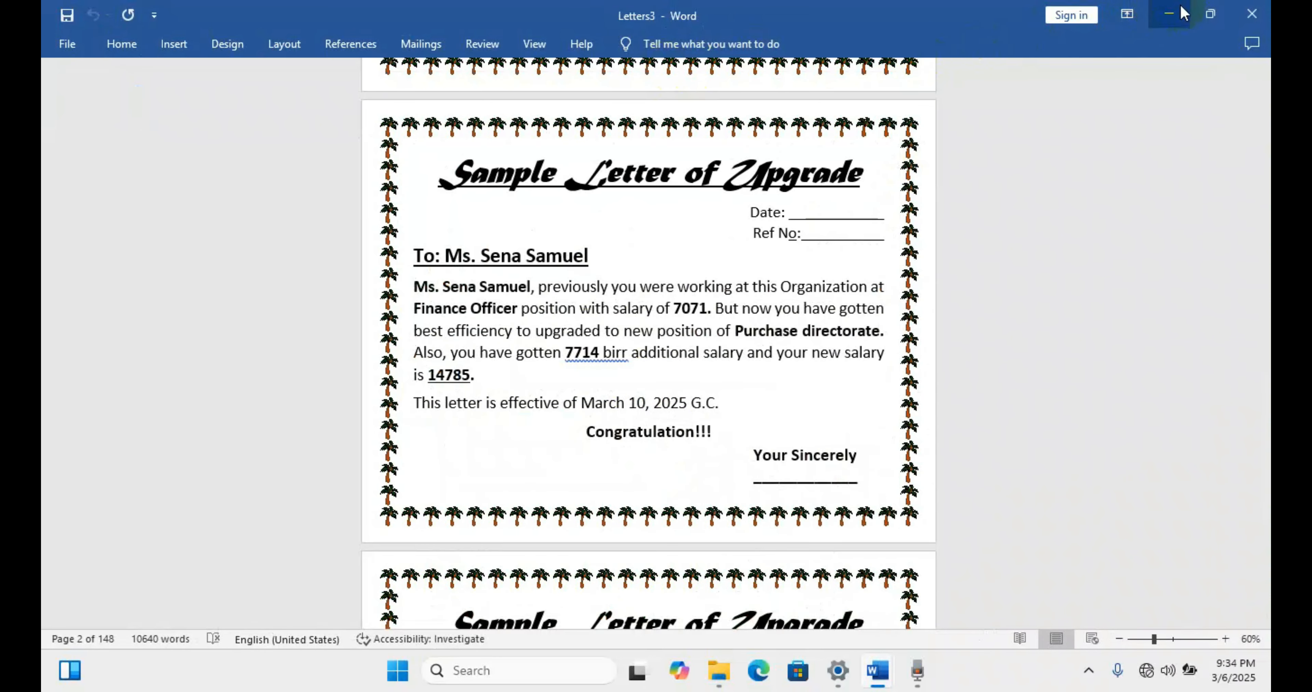
click(1166, 14)
click(87, 119)
double_click(88, 118)
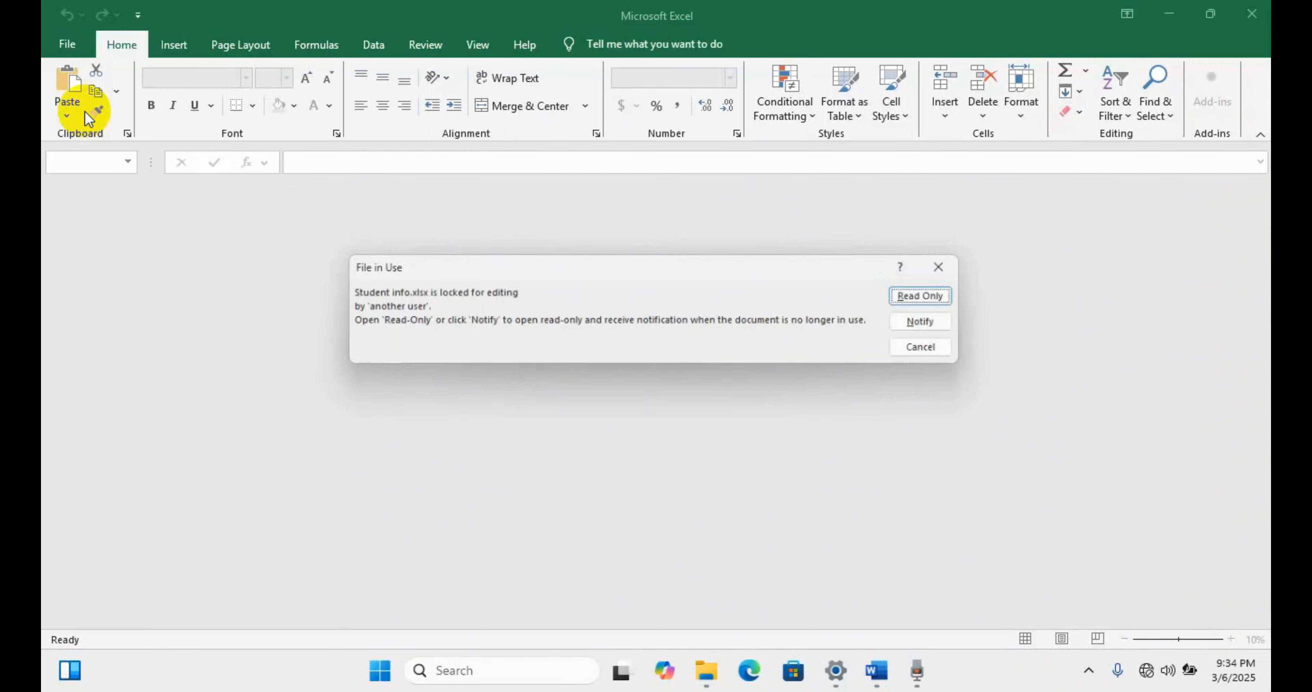
click(932, 324)
scroll(313, 302, down, 20)
click(109, 555)
scroll(115, 553, up, 4)
scroll(115, 553, up, 20)
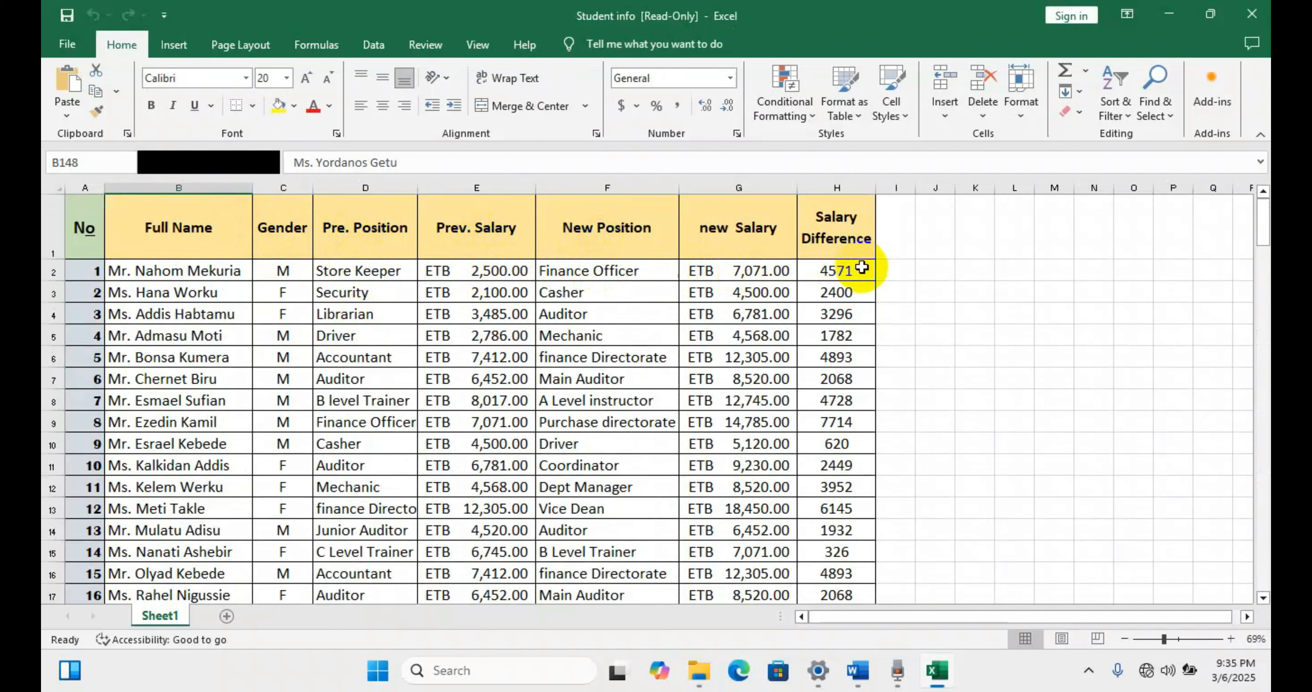
Save a copy of the workbook to the desktop as Excell data and minimize it
click(63, 46)
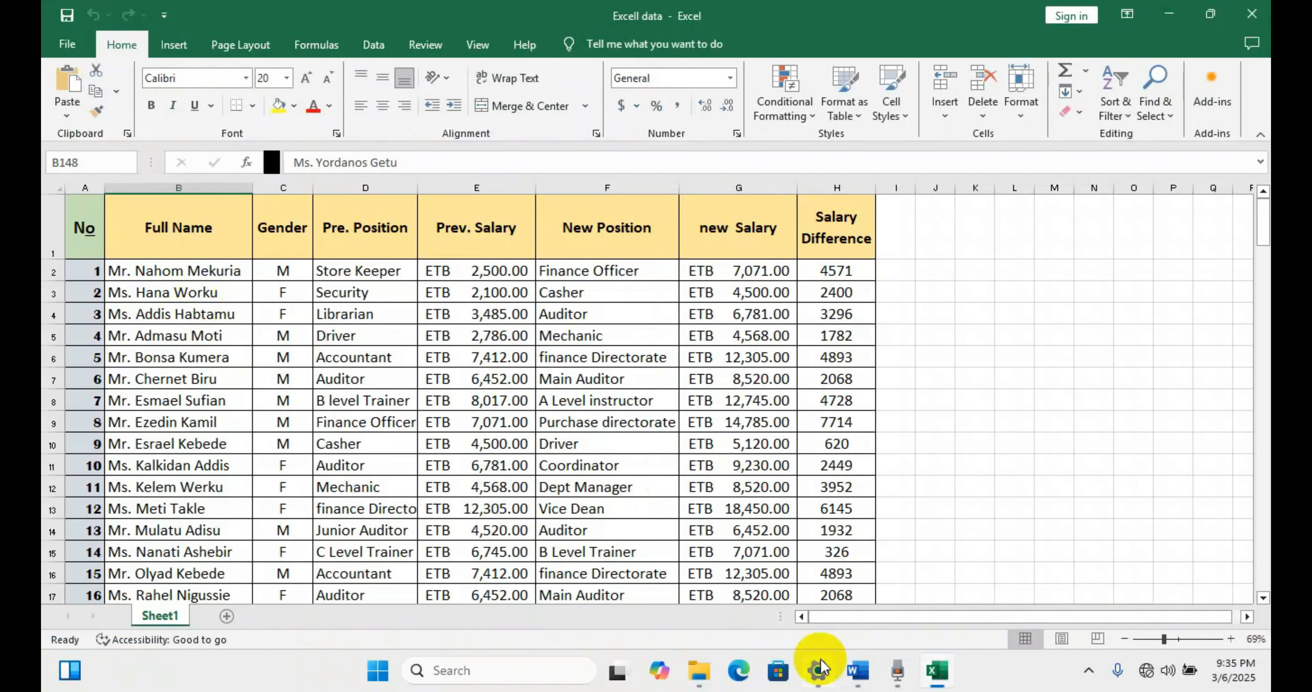
click(1167, 14)
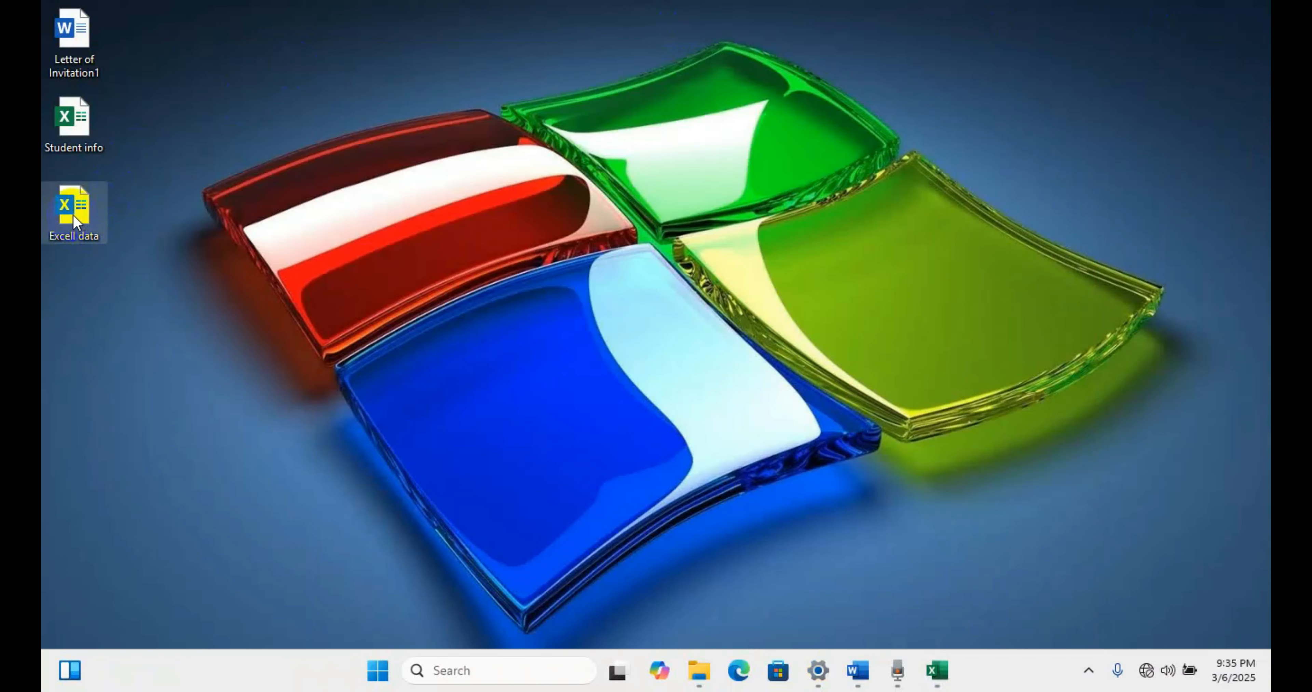
Switch to Word by opening the Letter of Invitation1 document from the desktop
click(46, 204)
click(68, 55)
double_click(70, 39)
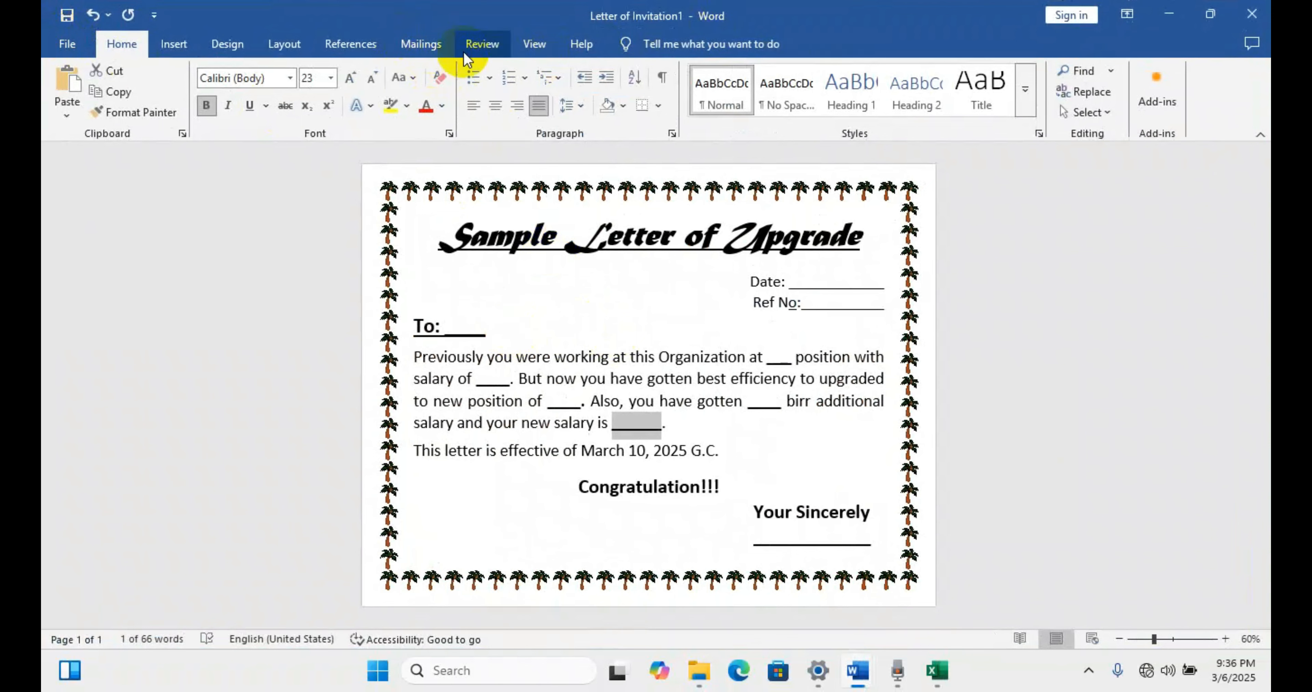
Set the existing list Excell data on the desktop, table Sheet1$ with column headers in the first row, as the mail merge recipients
click(418, 45)
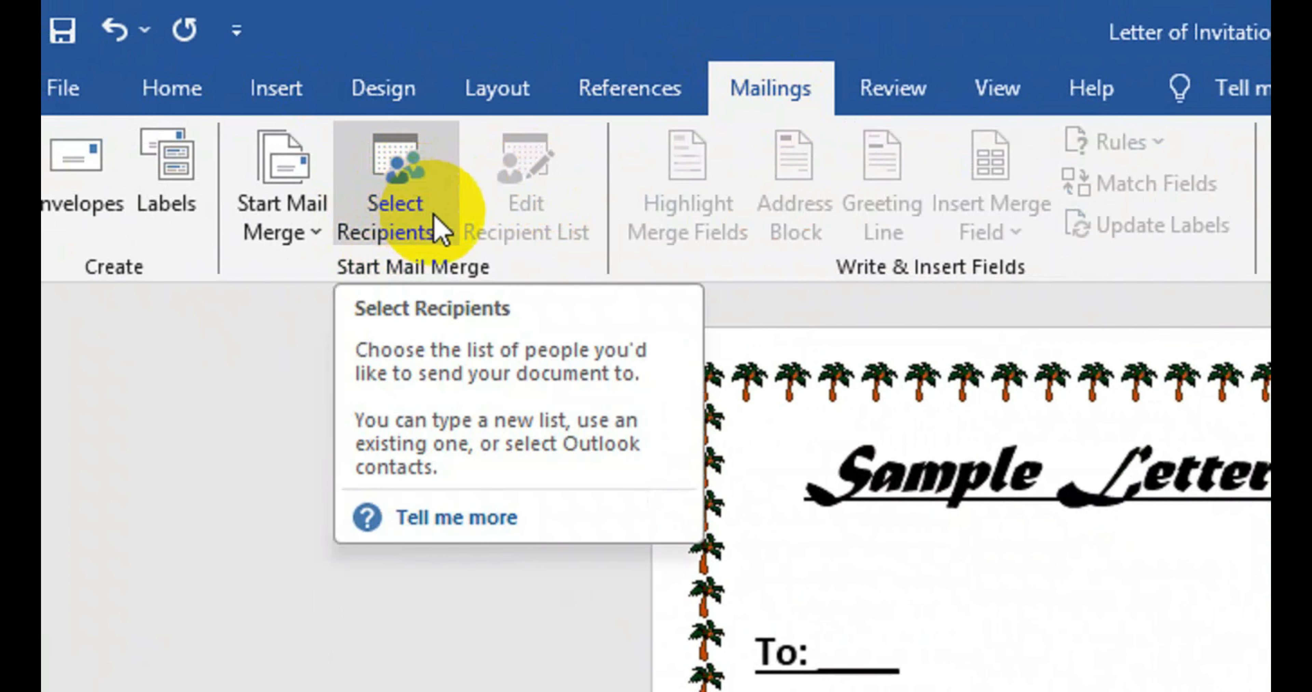
click(437, 229)
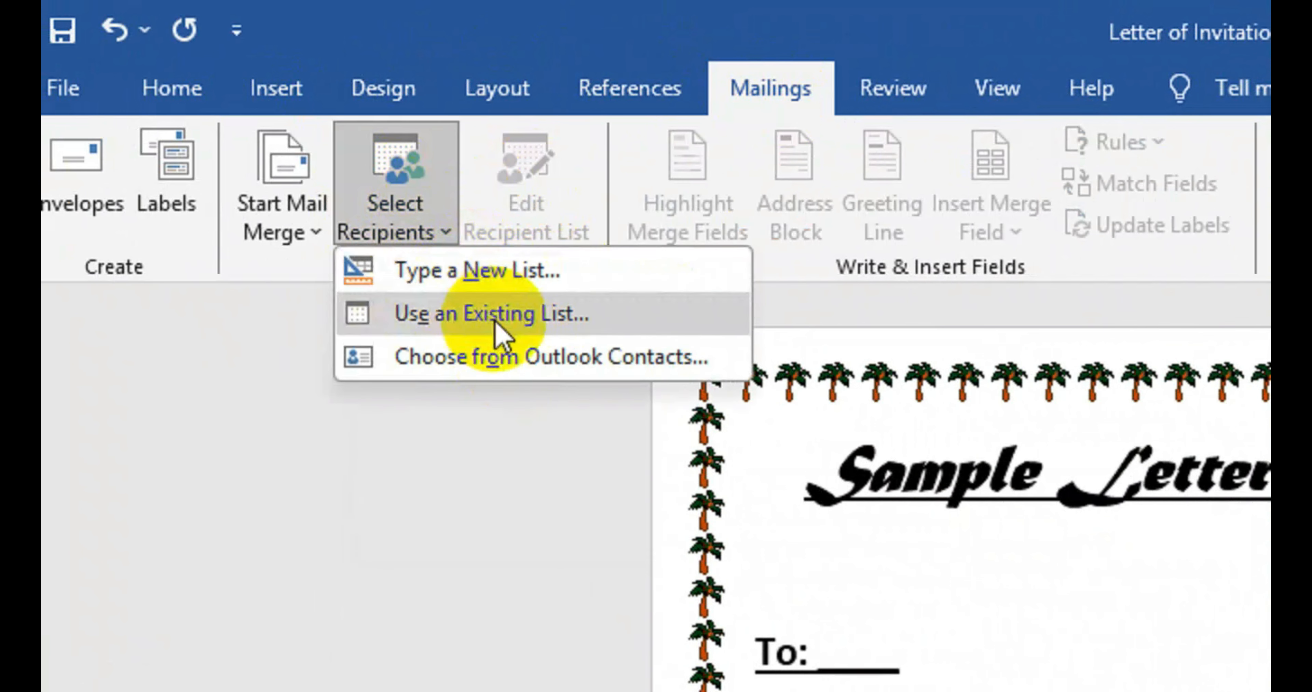
click(509, 313)
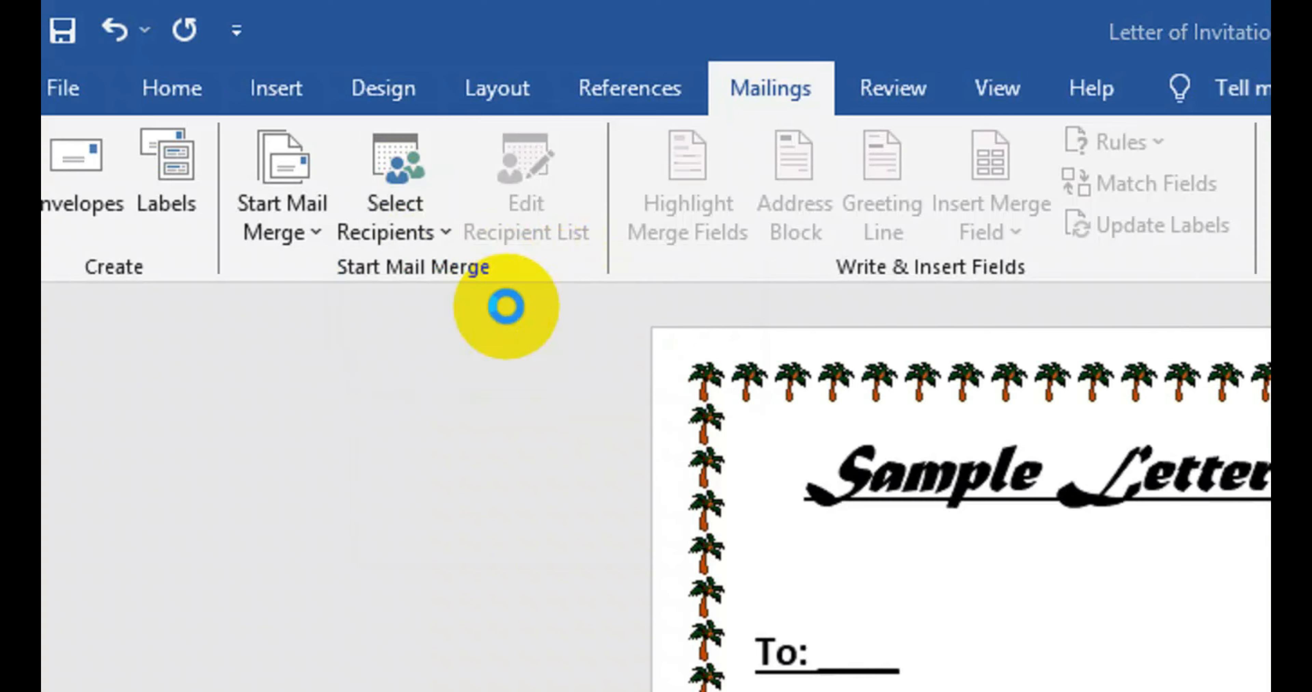
click(194, 487)
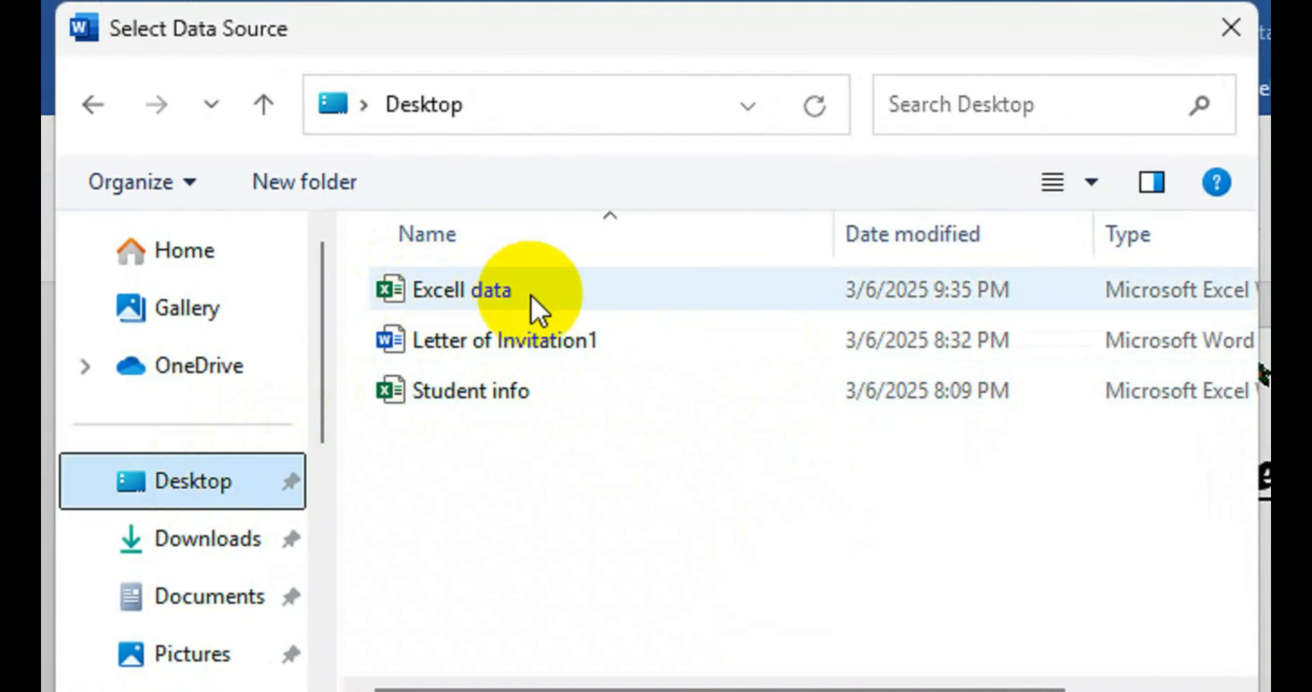
click(508, 297)
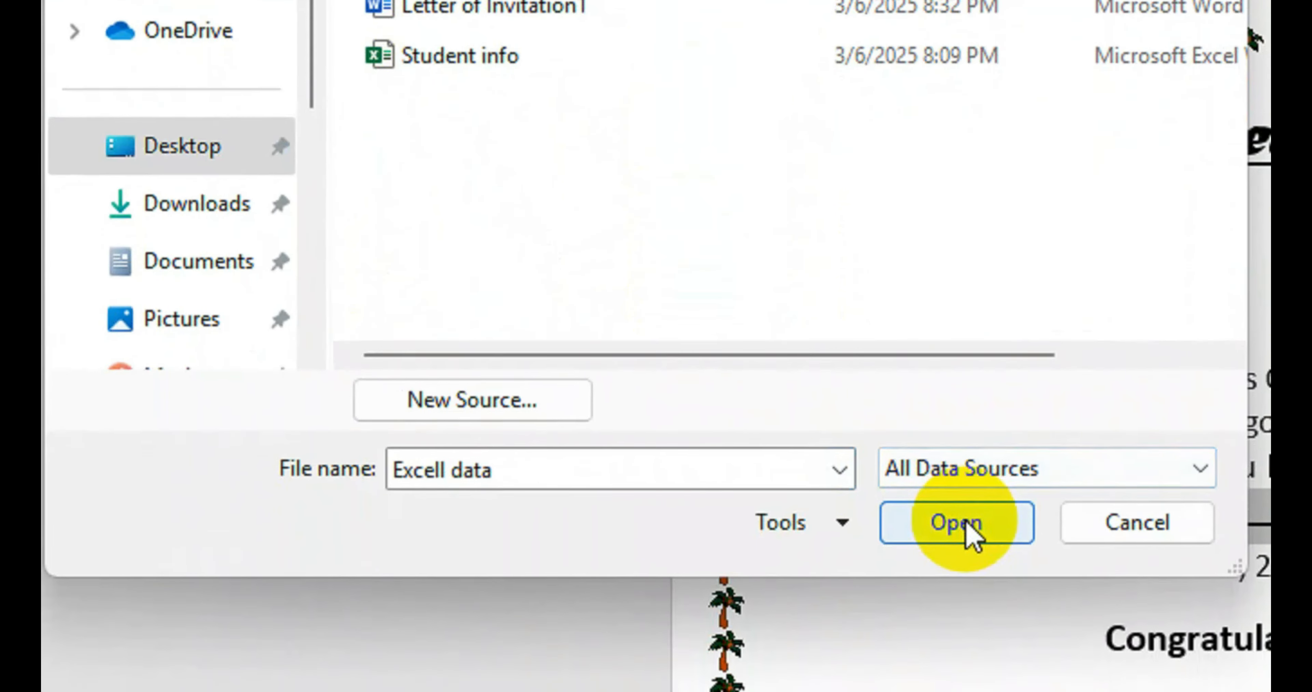
click(958, 522)
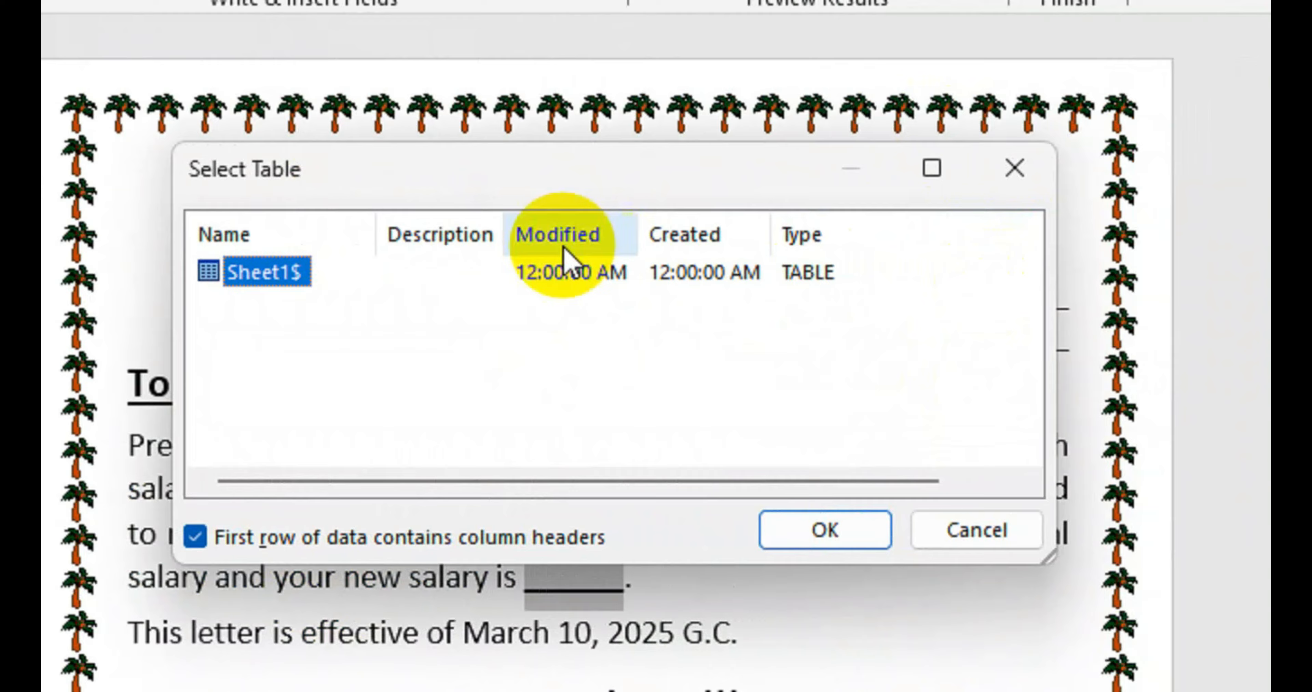
click(825, 530)
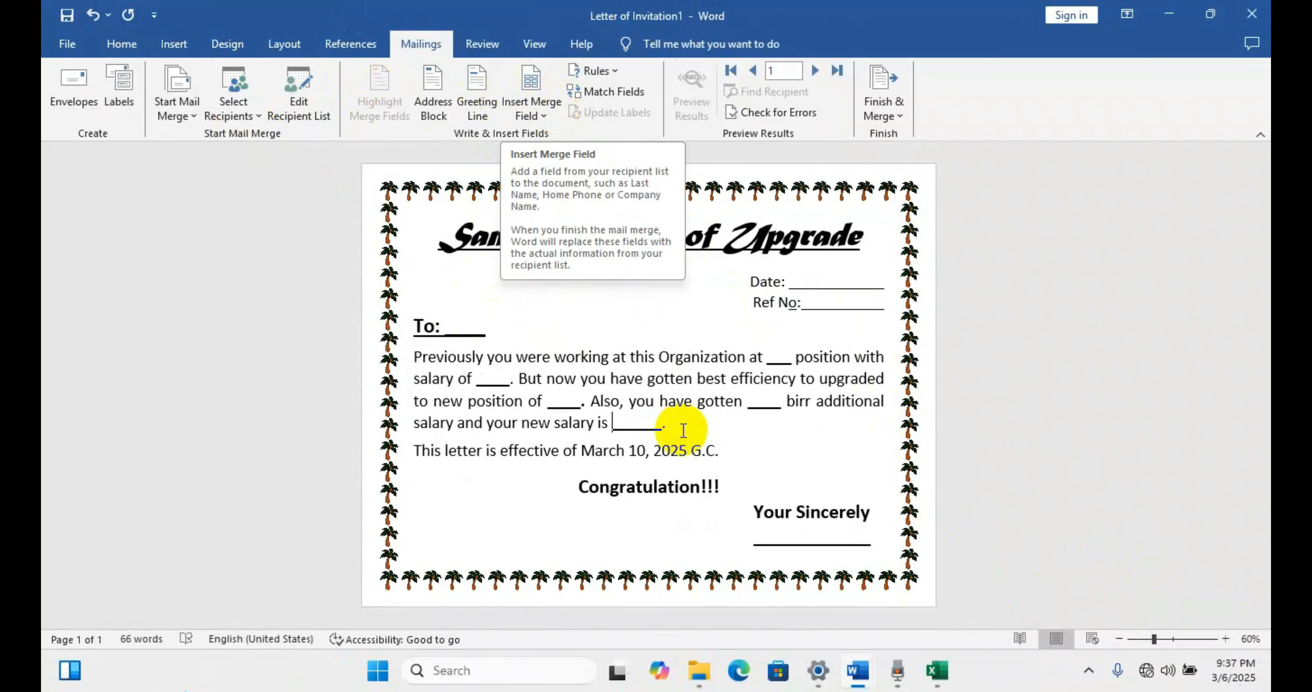
Compare the column headers of the Excell data workbook in Excel with the merge fields available in the Word letter
click(937, 670)
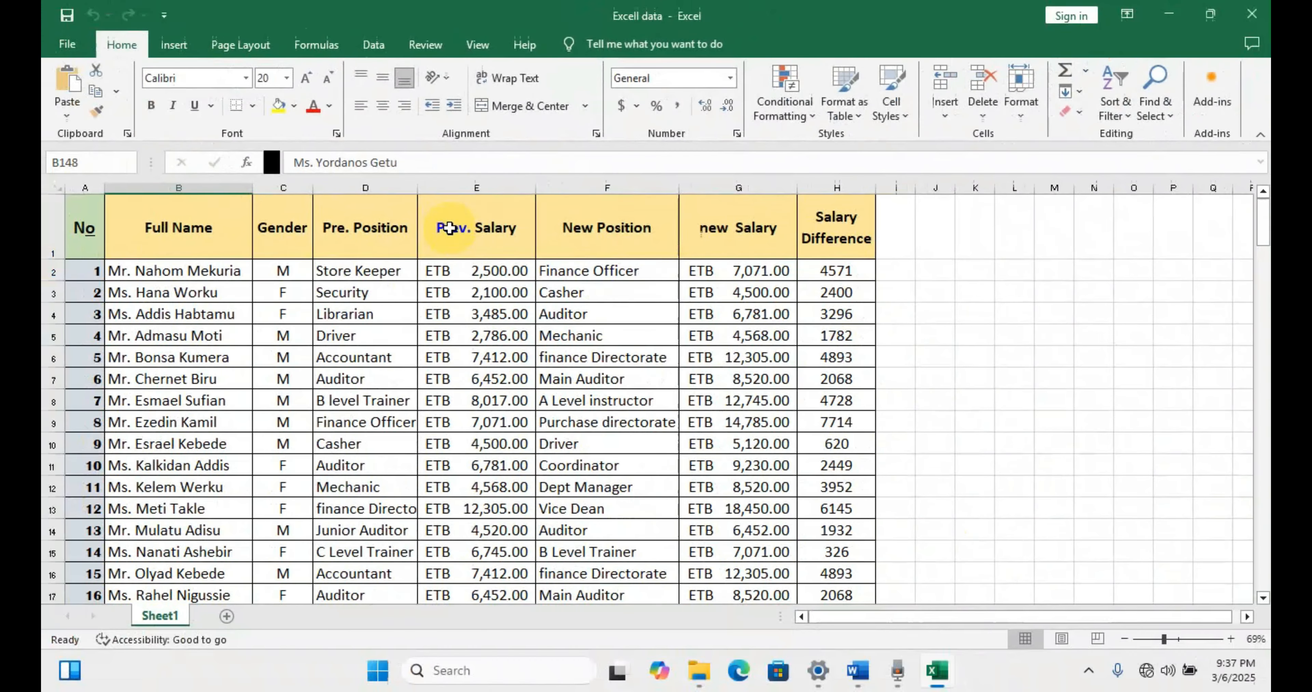
click(1168, 17)
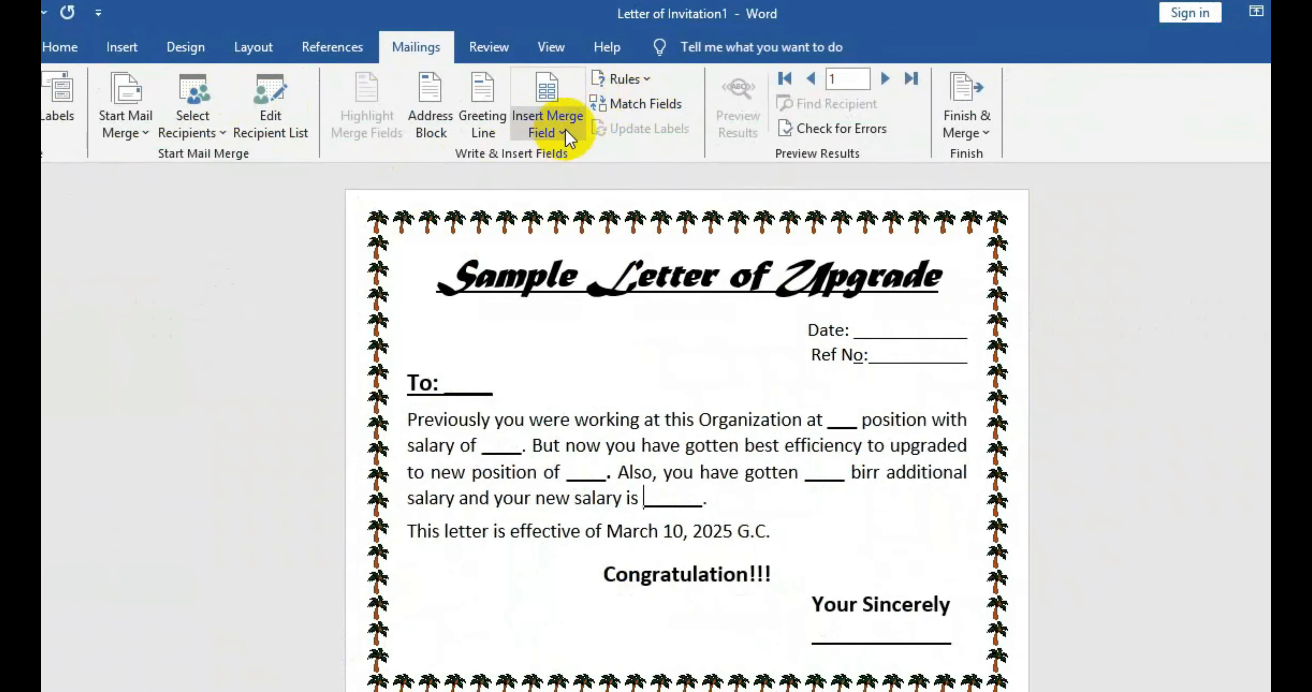
click(561, 127)
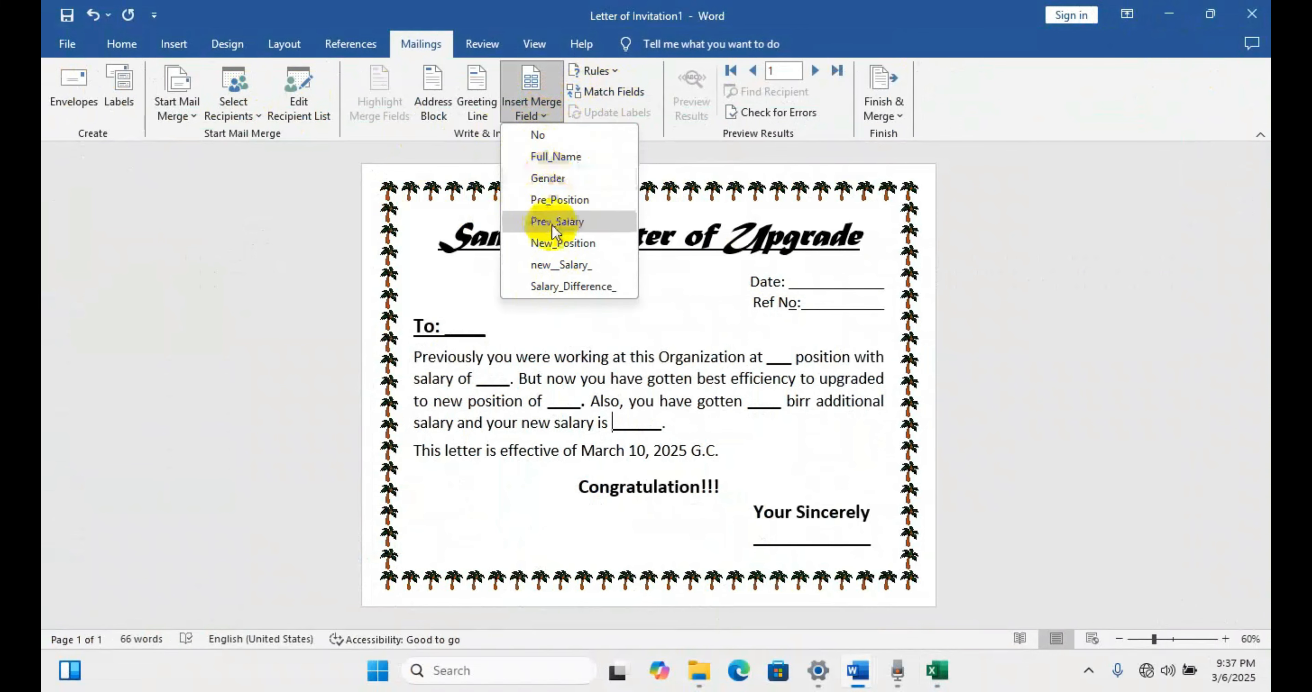
Replace the blank after "To:" with the Full_Name merge field
click(480, 330)
double_click(478, 331)
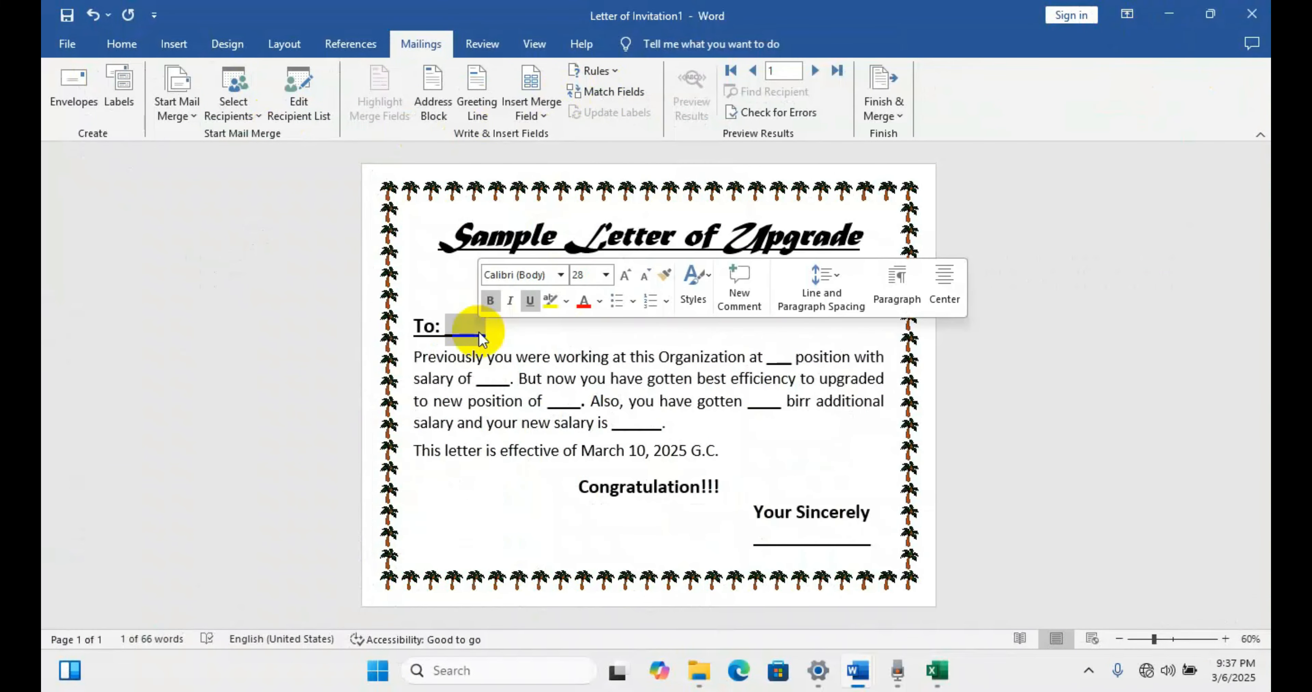
click(534, 99)
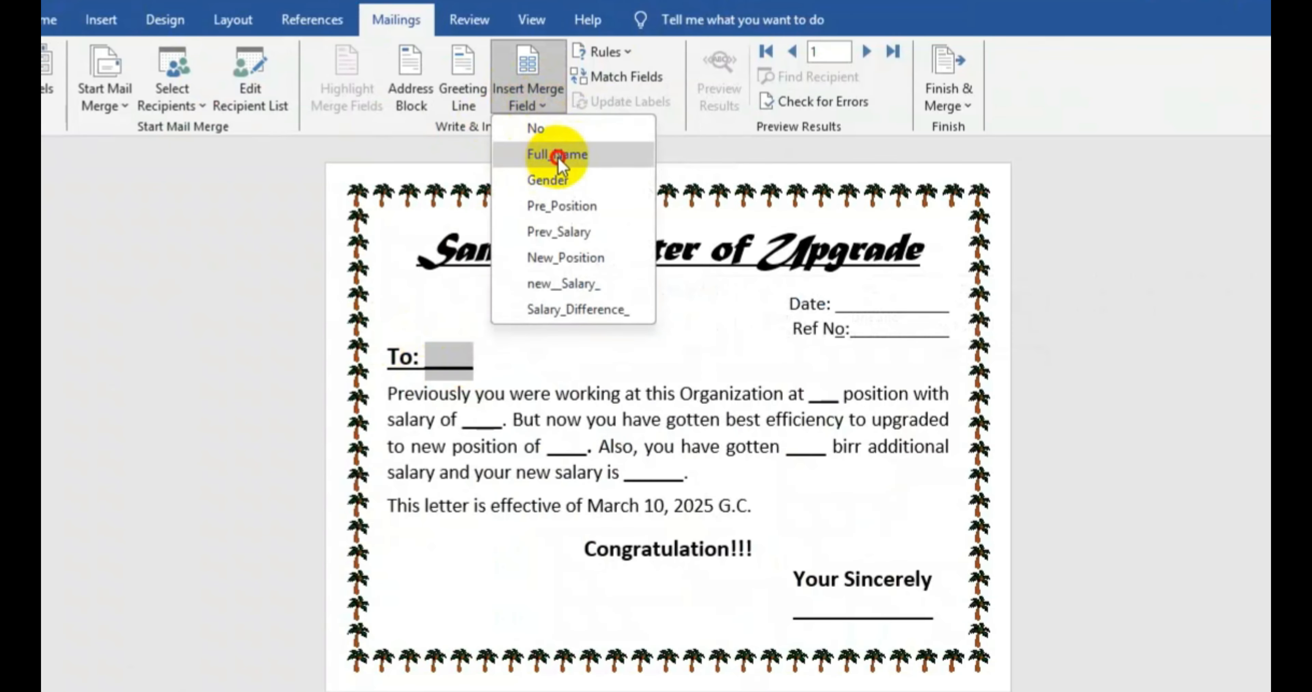
click(559, 158)
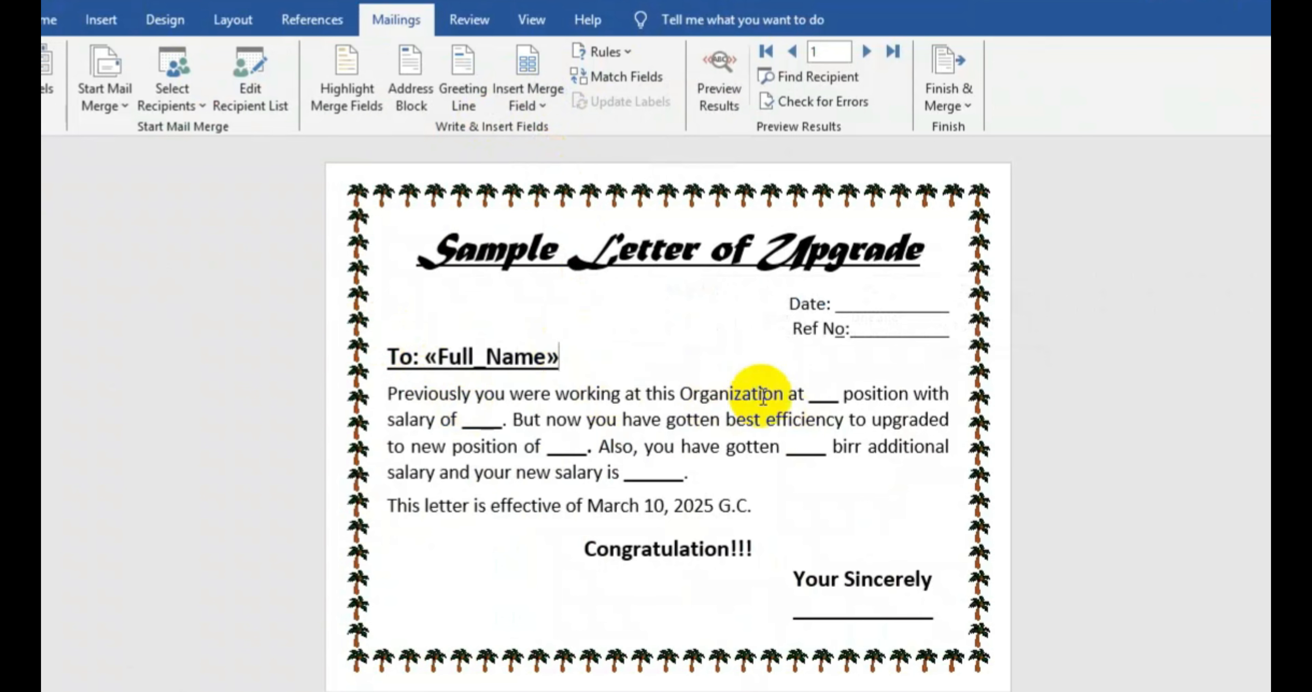
Replace the blank after "working at this Organization at" with the Pre_Position merge field
double_click(820, 400)
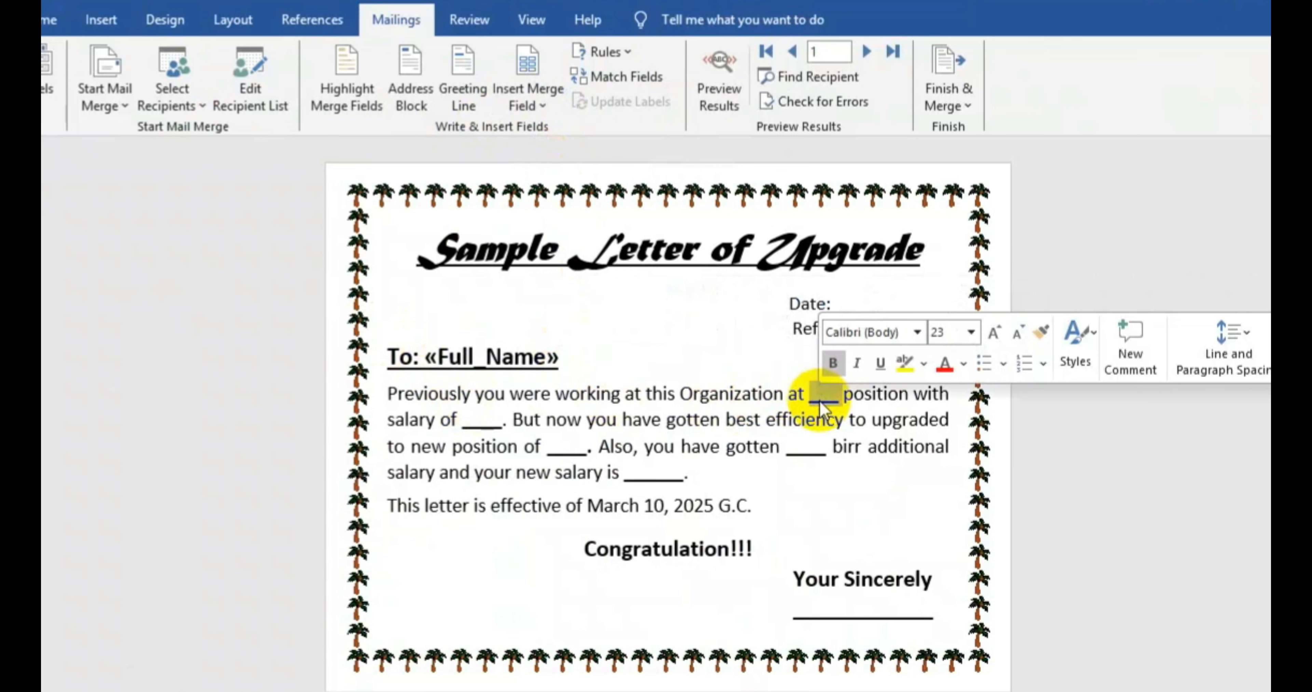
click(530, 103)
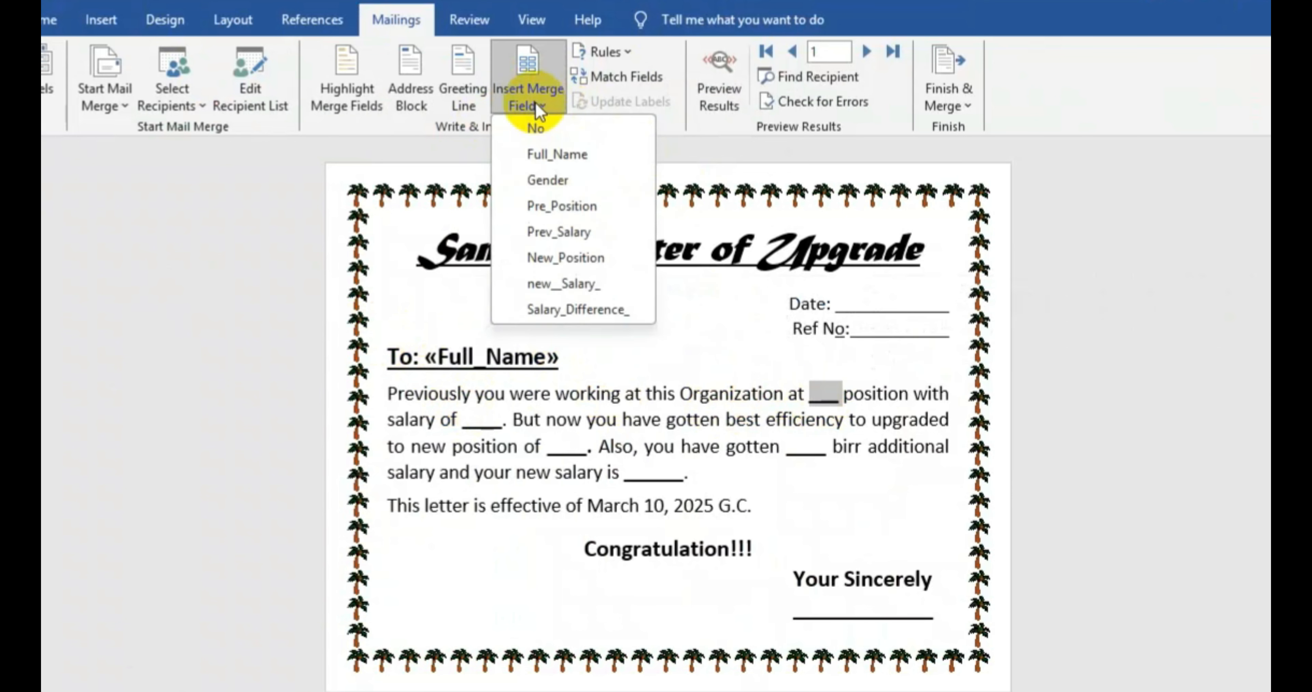
click(562, 206)
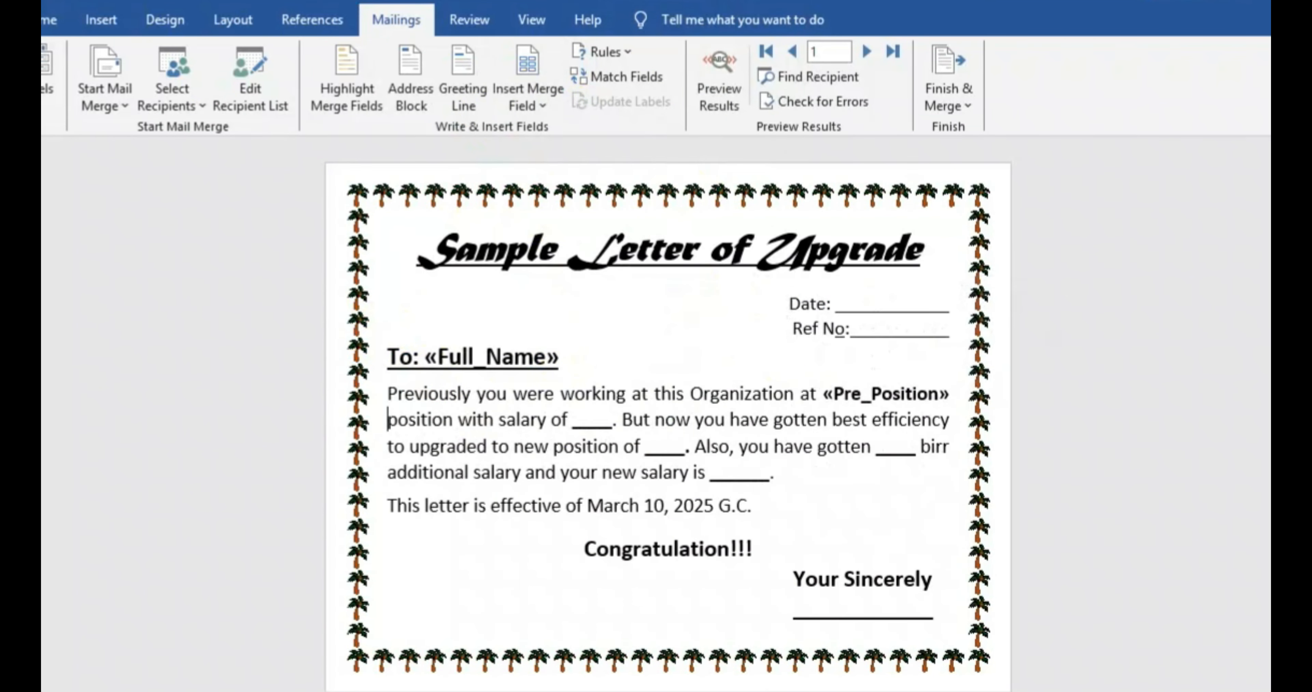
Replace the blank after "position with salary of" with the Prev_Salary merge field followed by a period
double_click(594, 420)
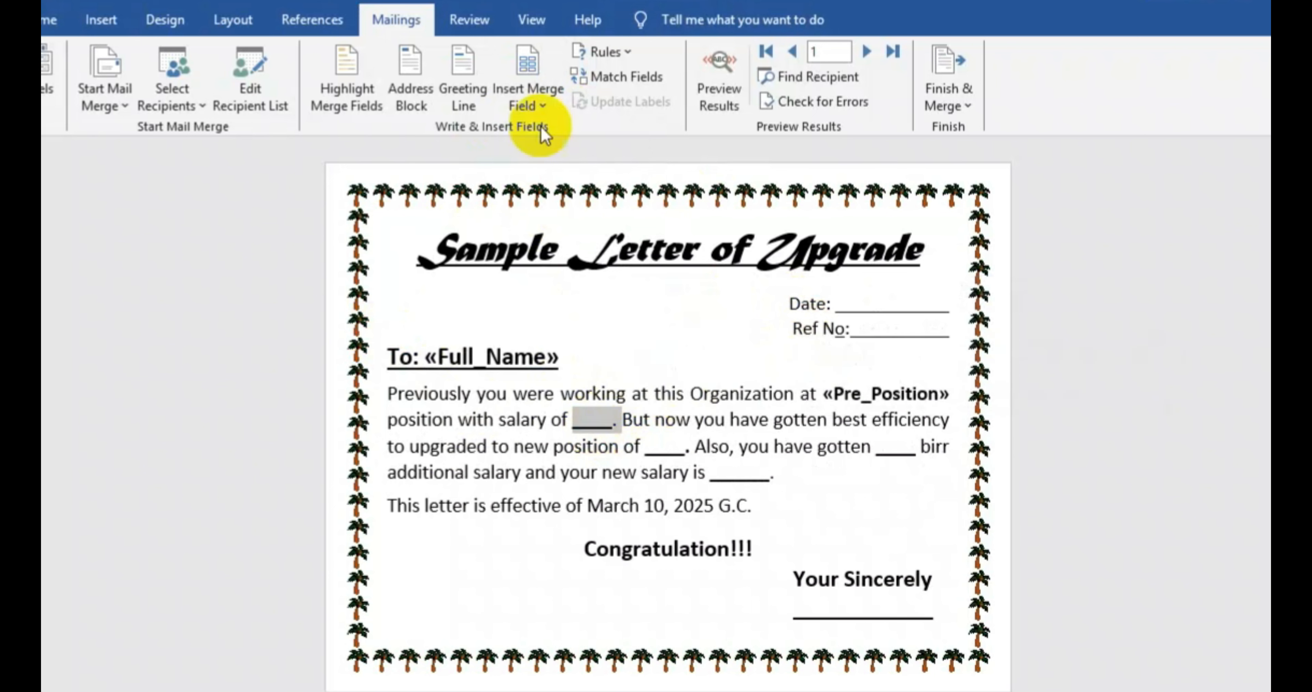
click(544, 108)
click(544, 238)
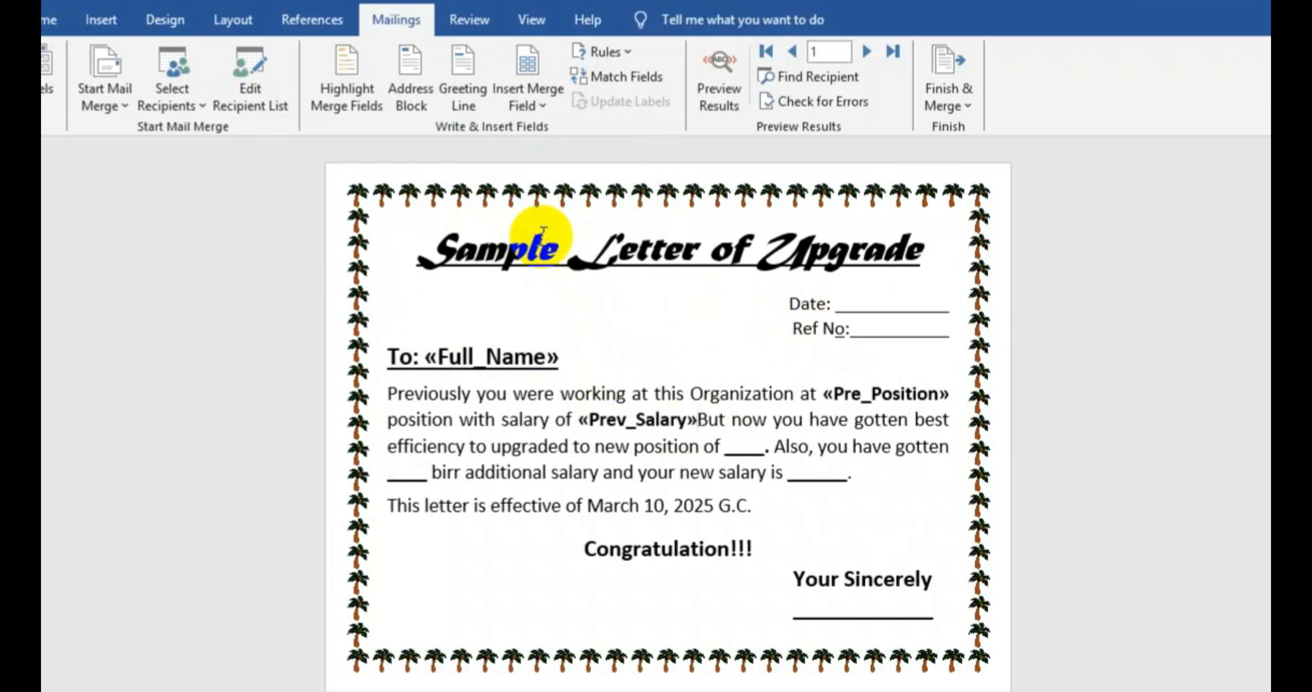
text(.)
Replace the blank after "new position of" with the New_Position merge field followed by a period
double_click(743, 451)
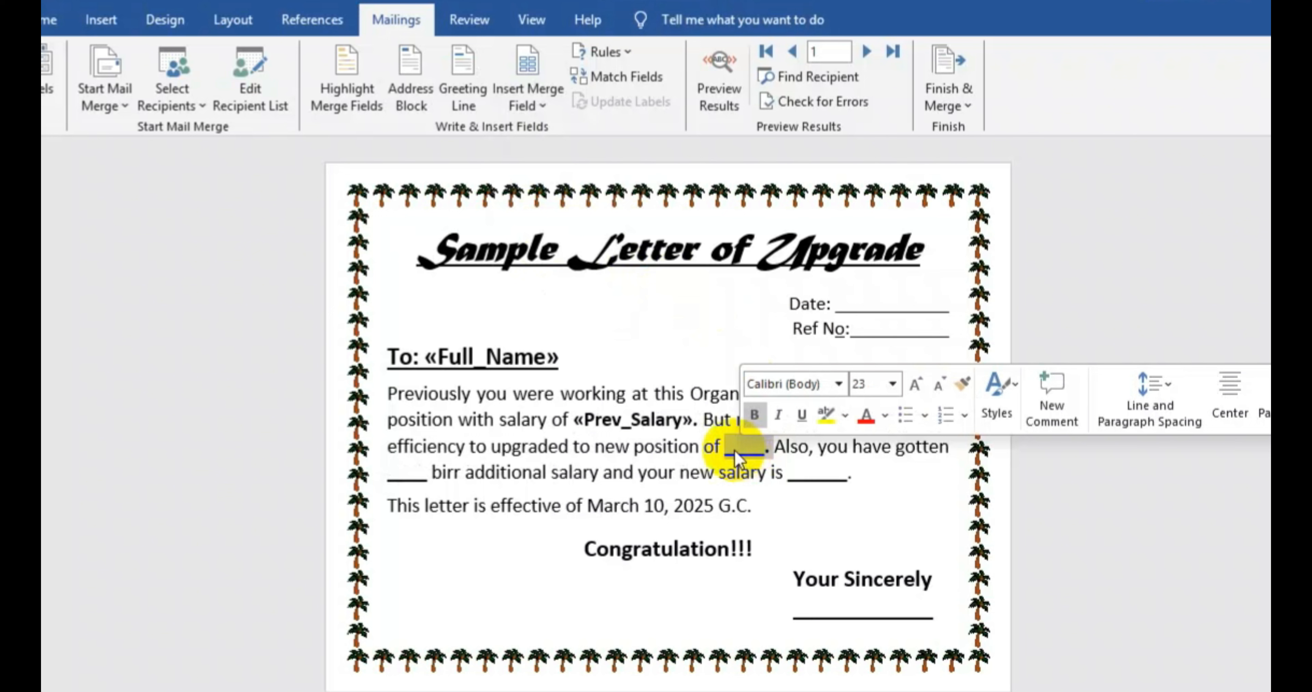
click(539, 105)
click(566, 256)
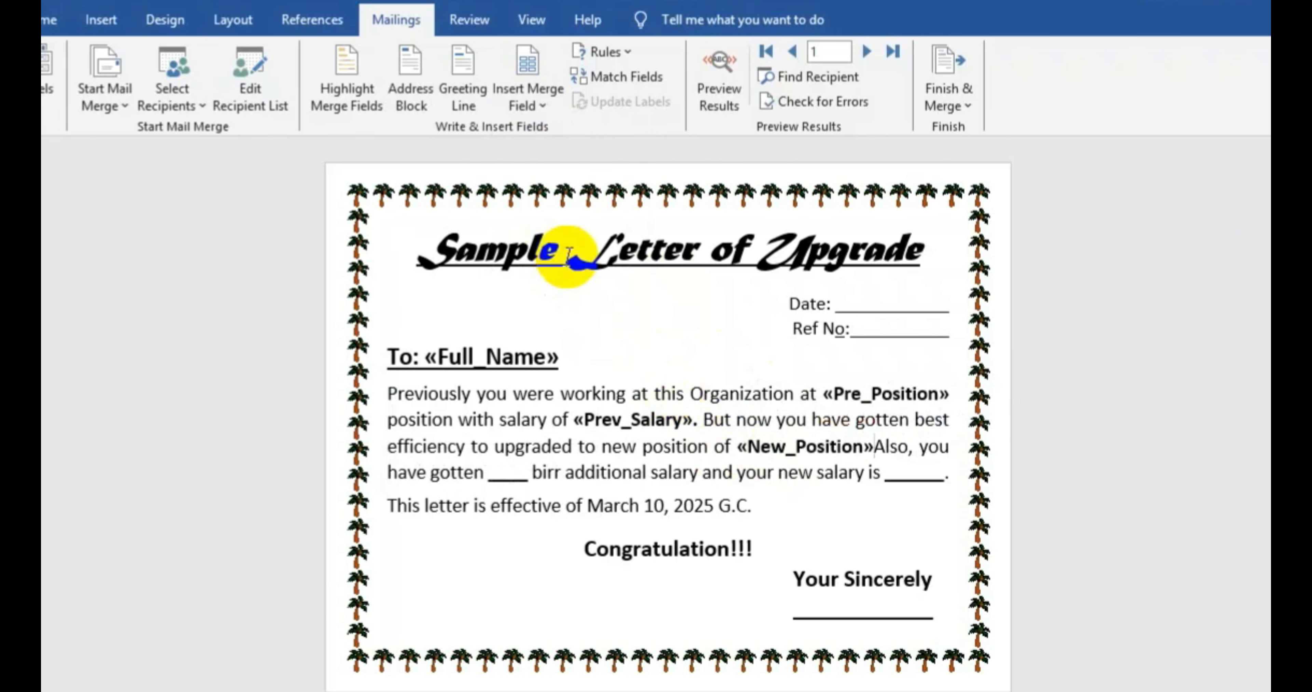
text(.)
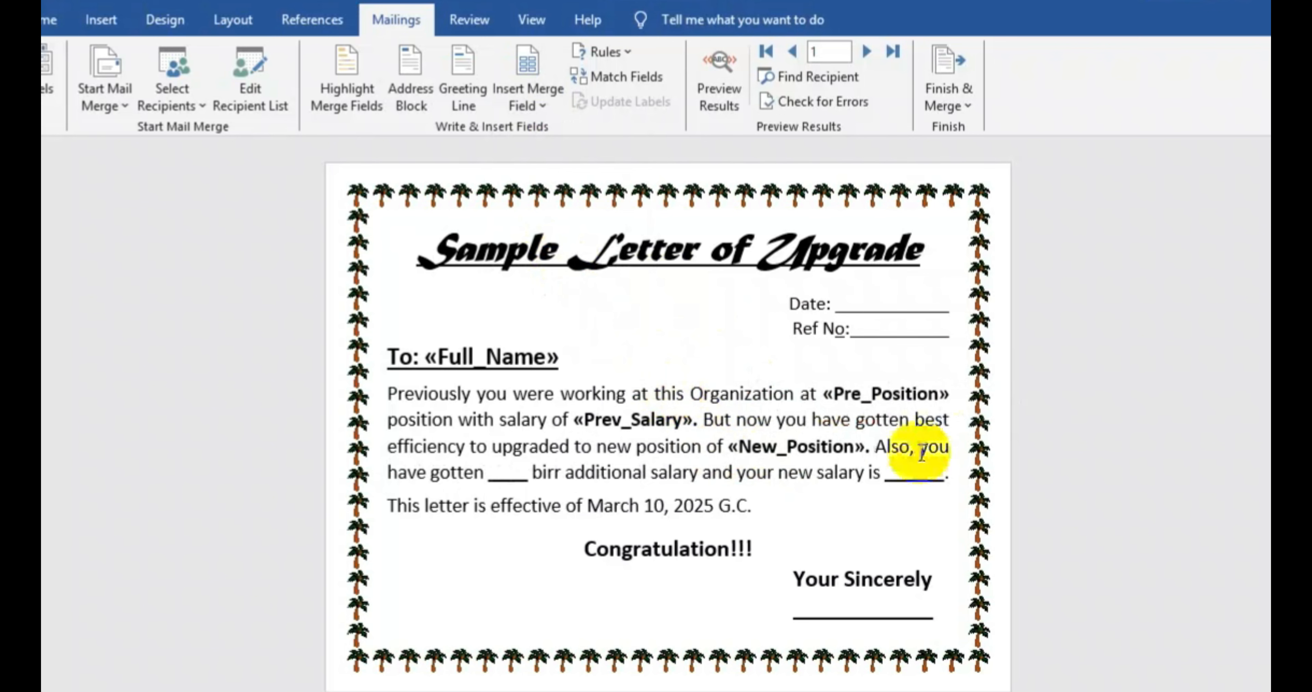
Replace the blank before "birr additional salary" with the Salary_Difference_ merge field followed by a space
double_click(503, 477)
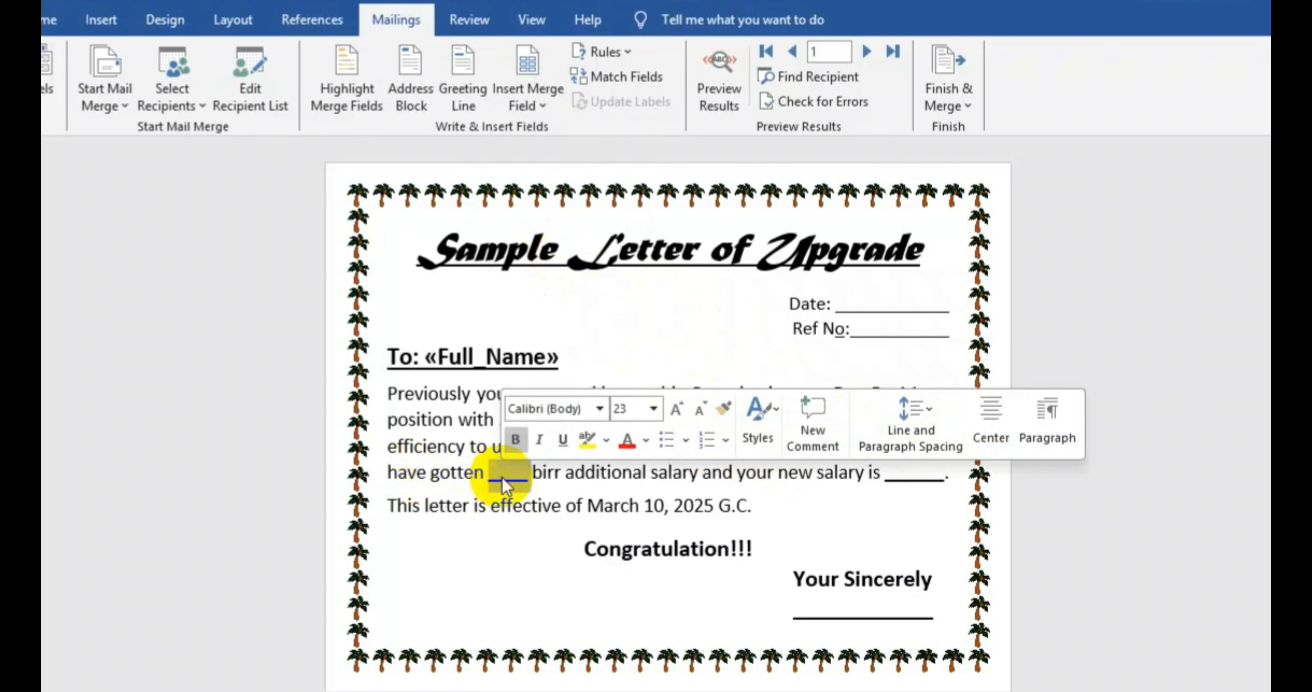
click(541, 104)
click(581, 305)
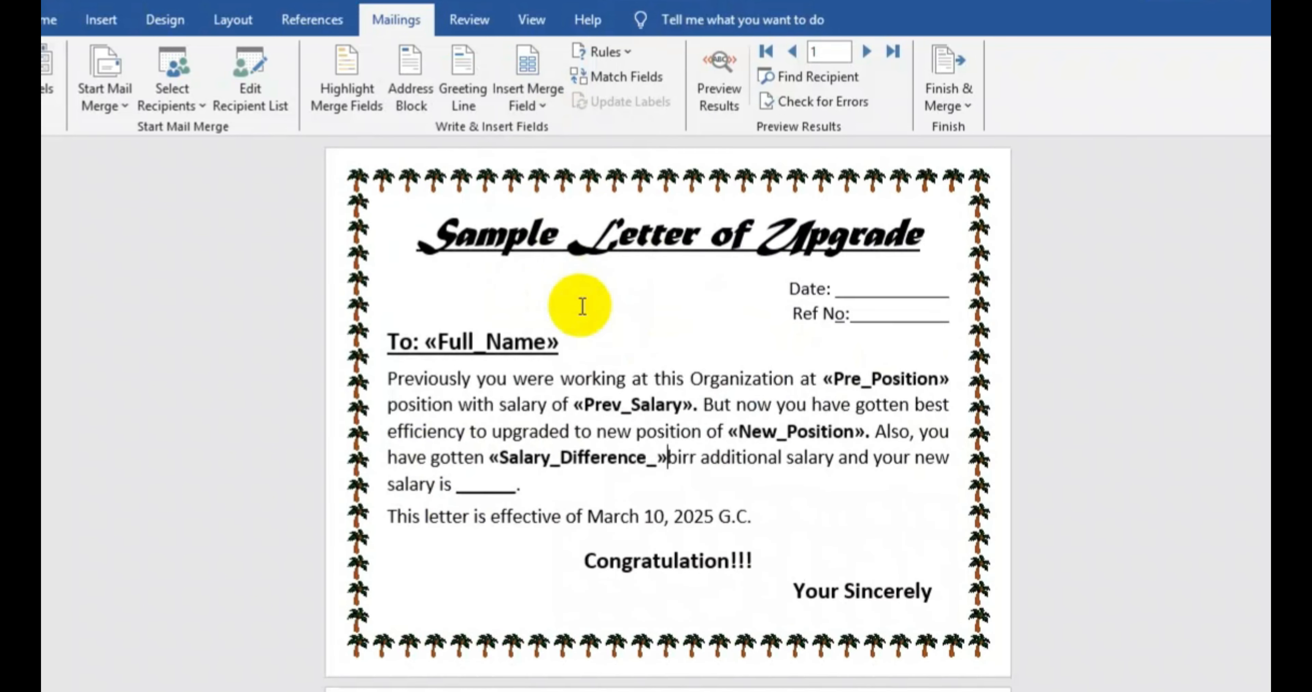
click(667, 457)
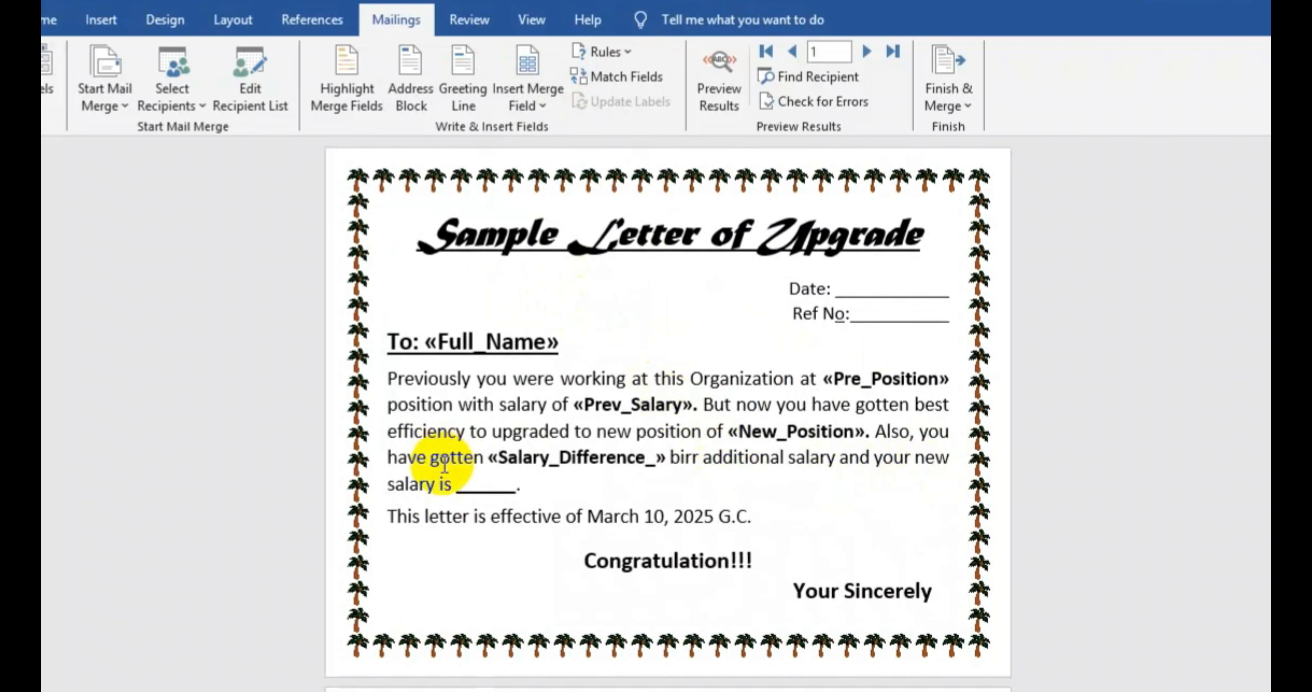
Replace the blank after "your new salary is" with the new__Salary_ merge field followed by a period
double_click(481, 487)
click(542, 104)
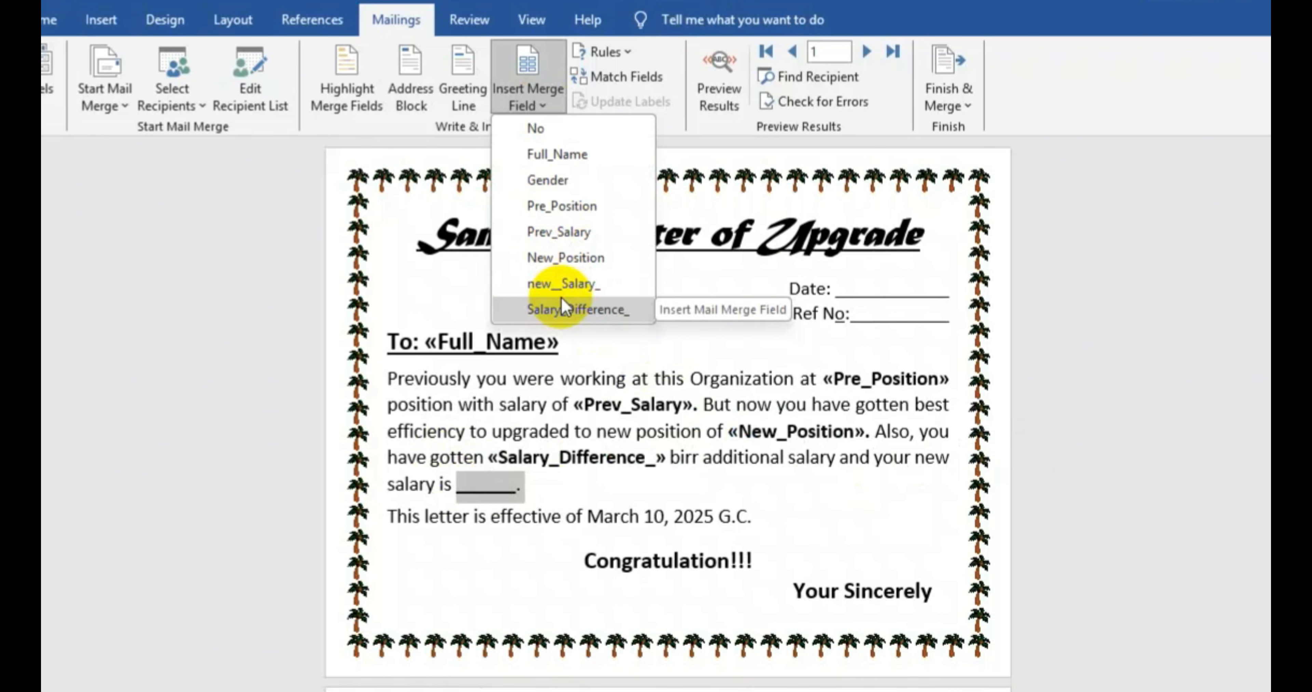
click(563, 283)
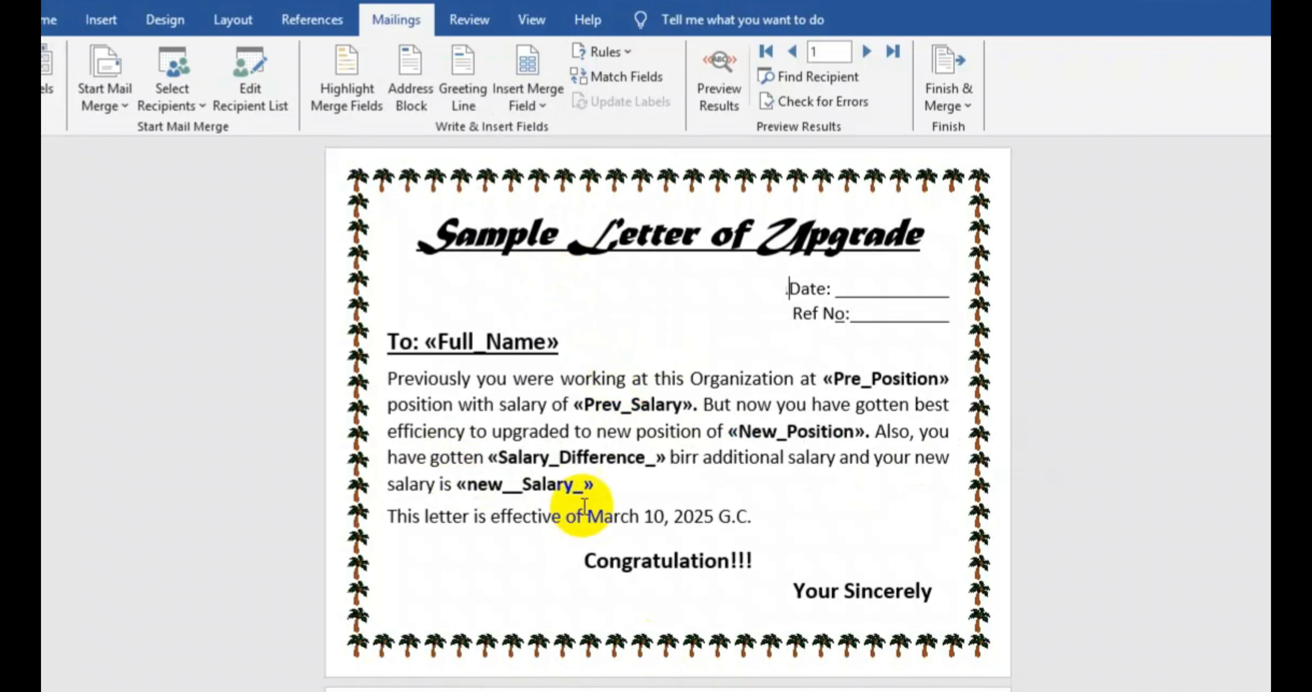
click(599, 493)
text(.)
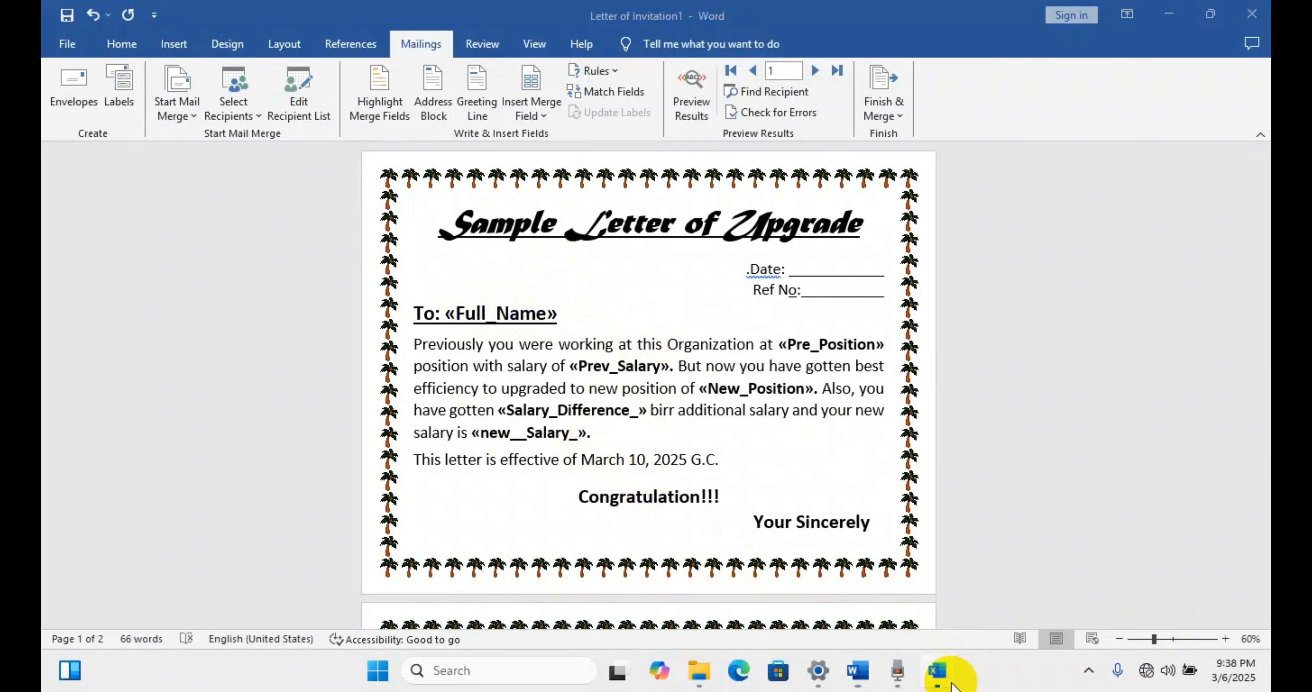
Check the employee list in the Excel workbook, then return to the Word letter and preview the merge results
click(937, 669)
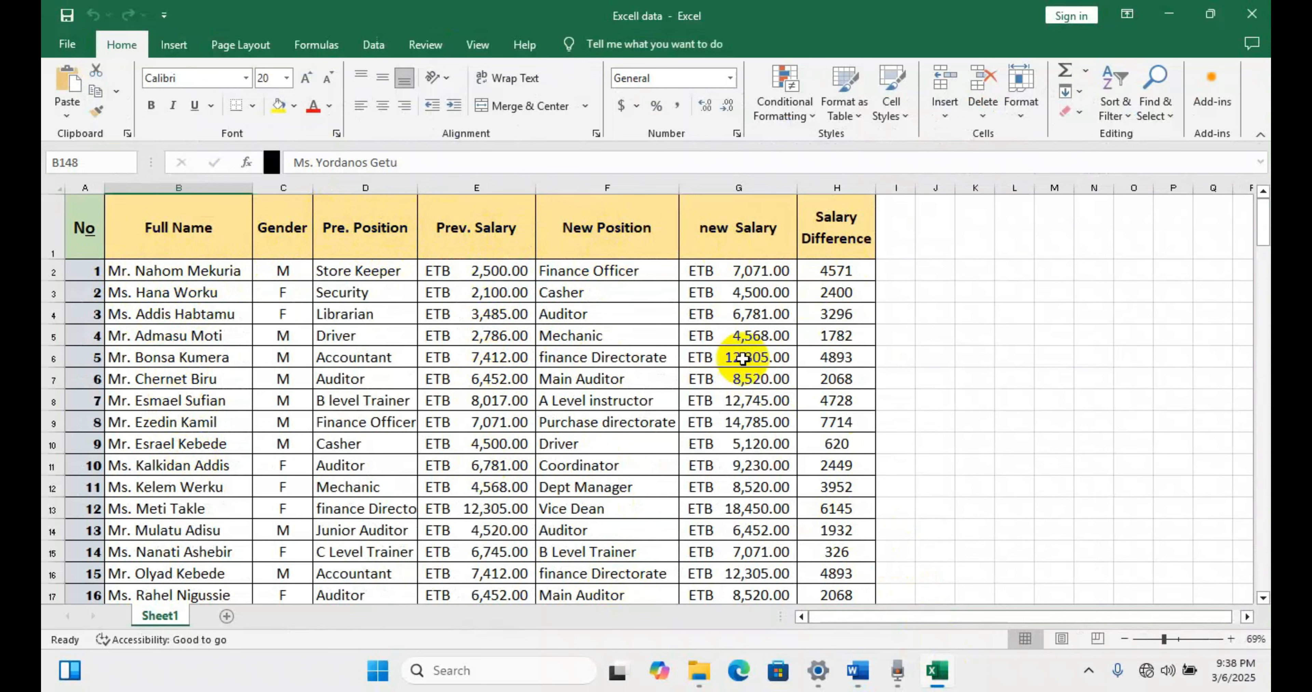
click(1169, 14)
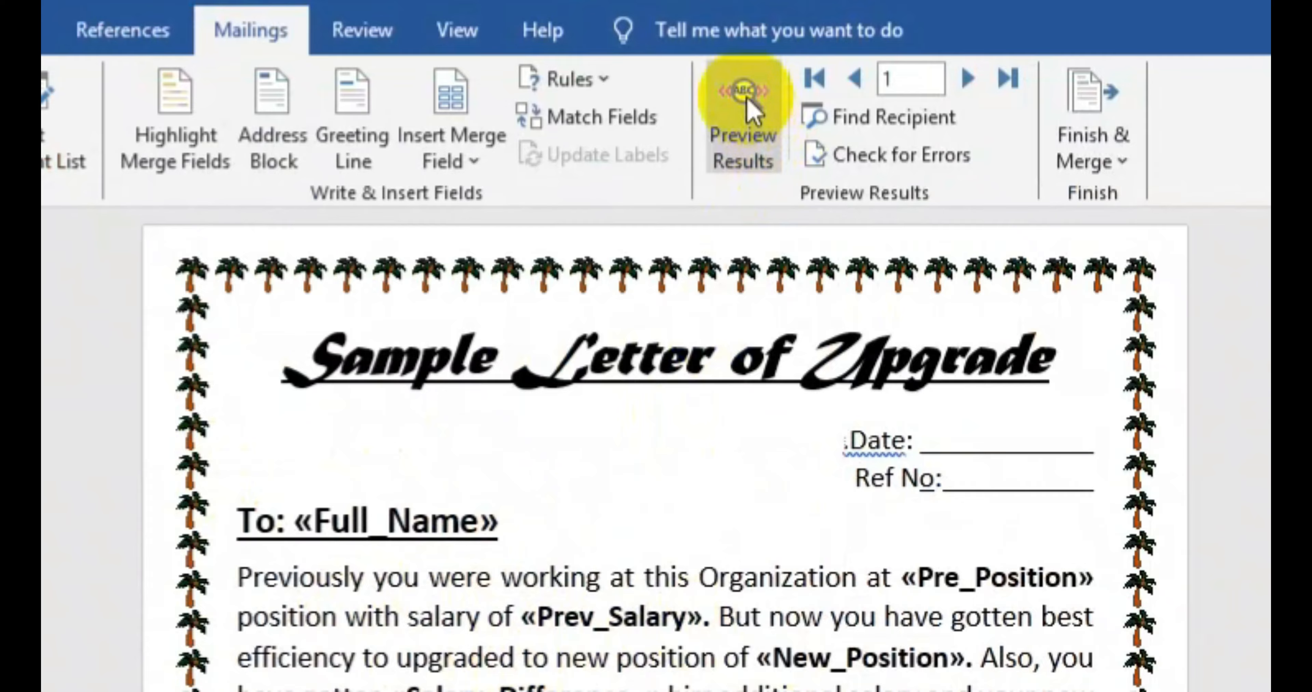
click(744, 107)
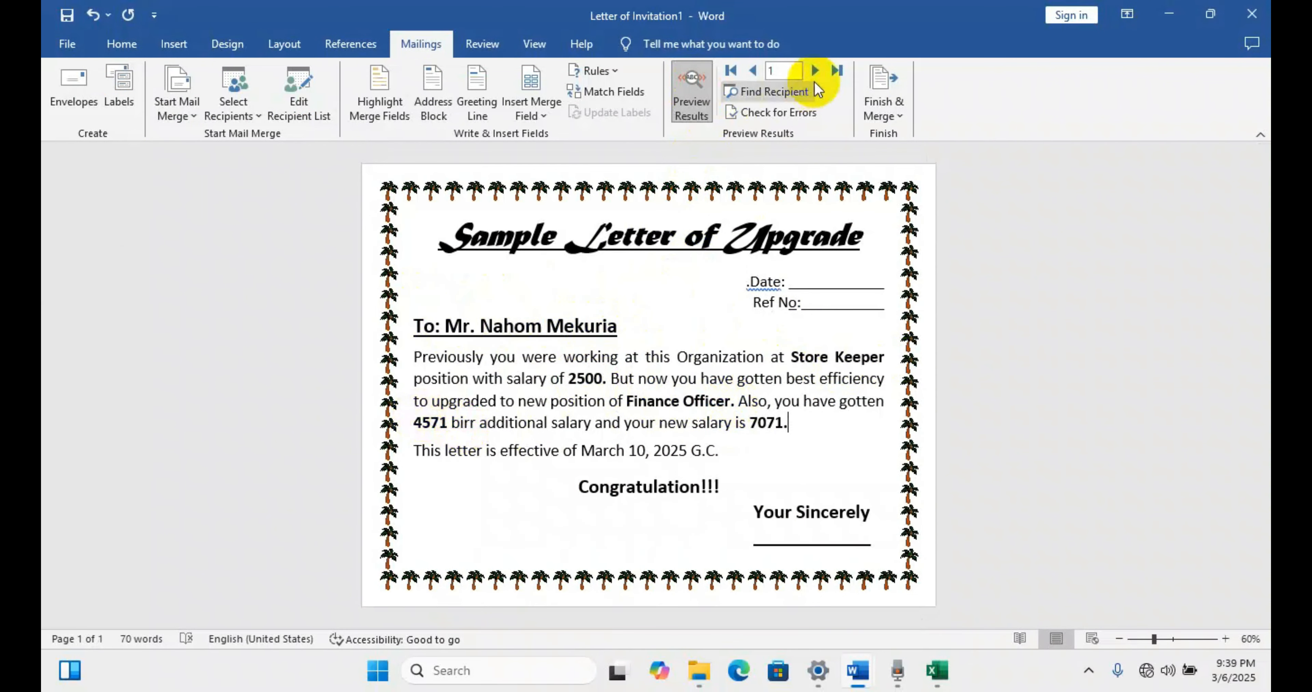
Browse forward through the previewed letters, from the first recipient to record 28
click(817, 71)
click(817, 70)
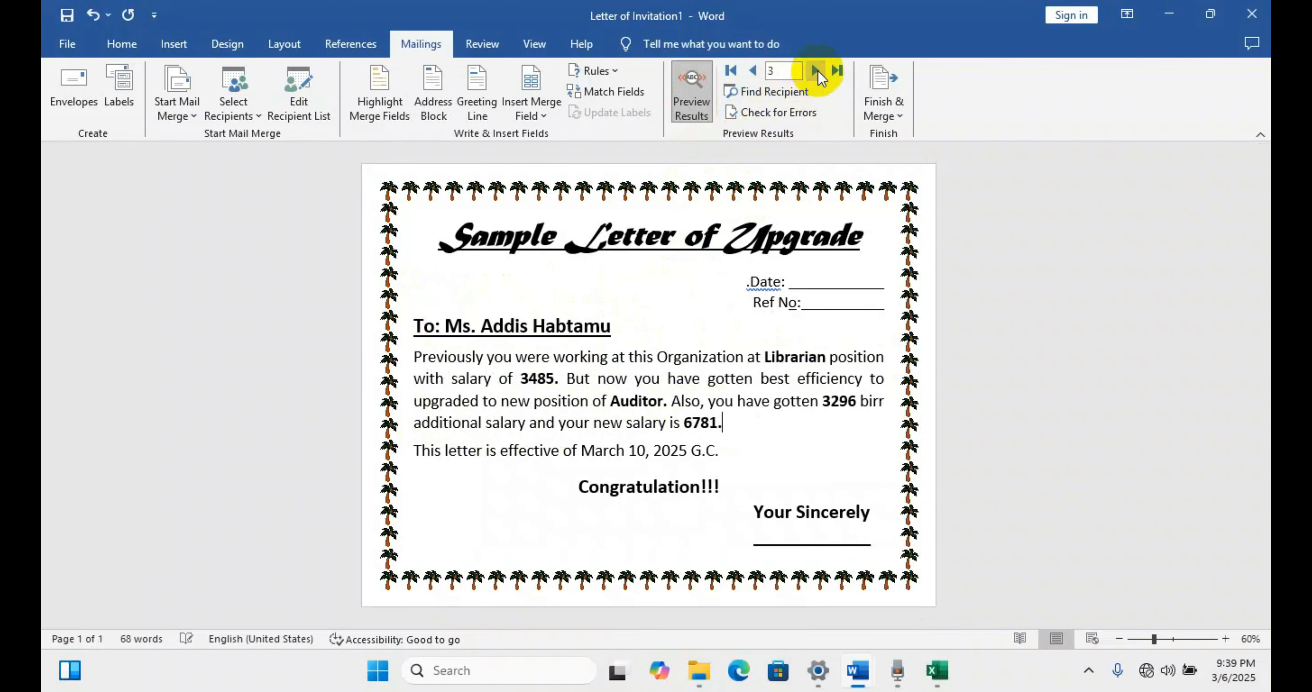
click(817, 71)
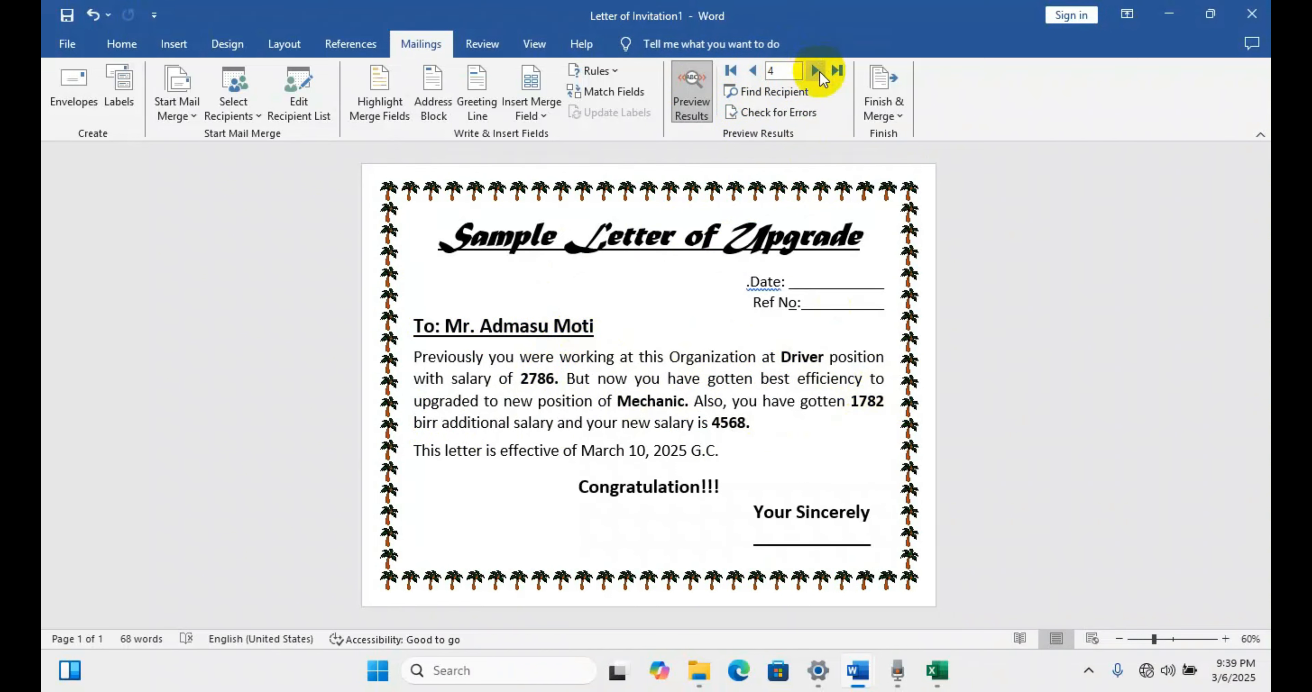
click(819, 71)
click(819, 71)
click(819, 71)
click(819, 71)
click(819, 71)
click(819, 71)
click(819, 70)
click(819, 71)
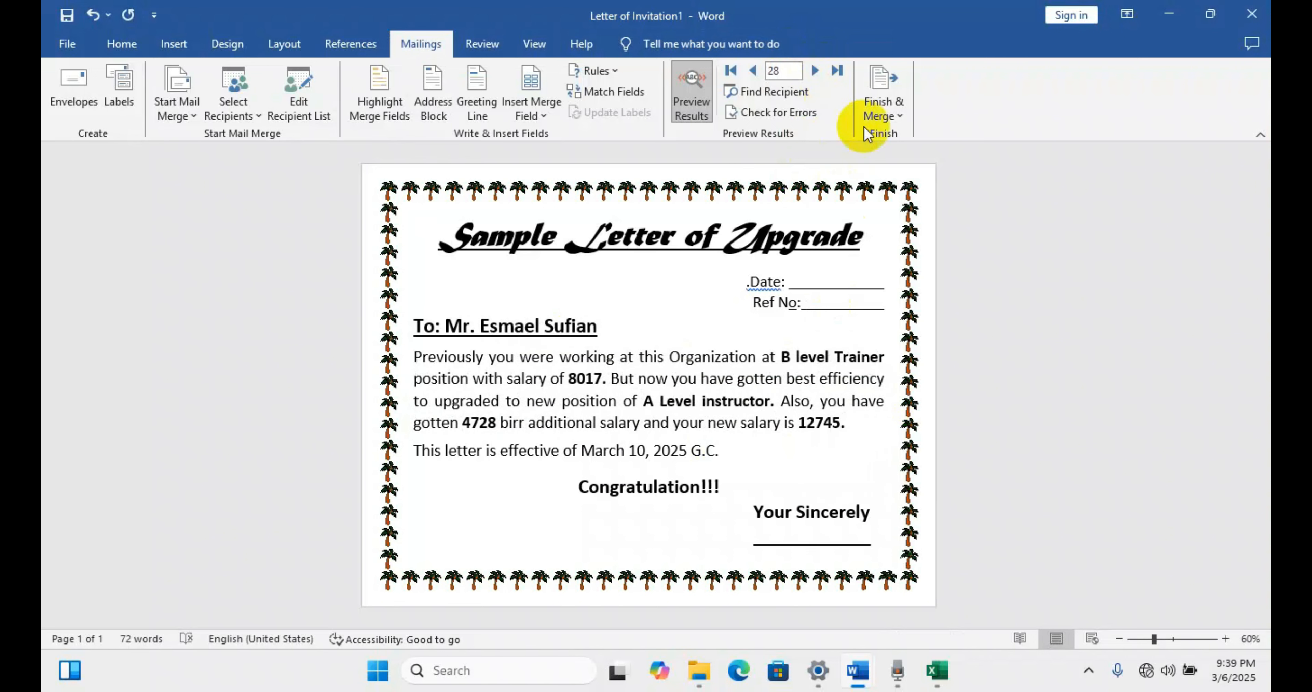
Finish the mail merge by generating individual editable letters for all records in a new document
click(879, 107)
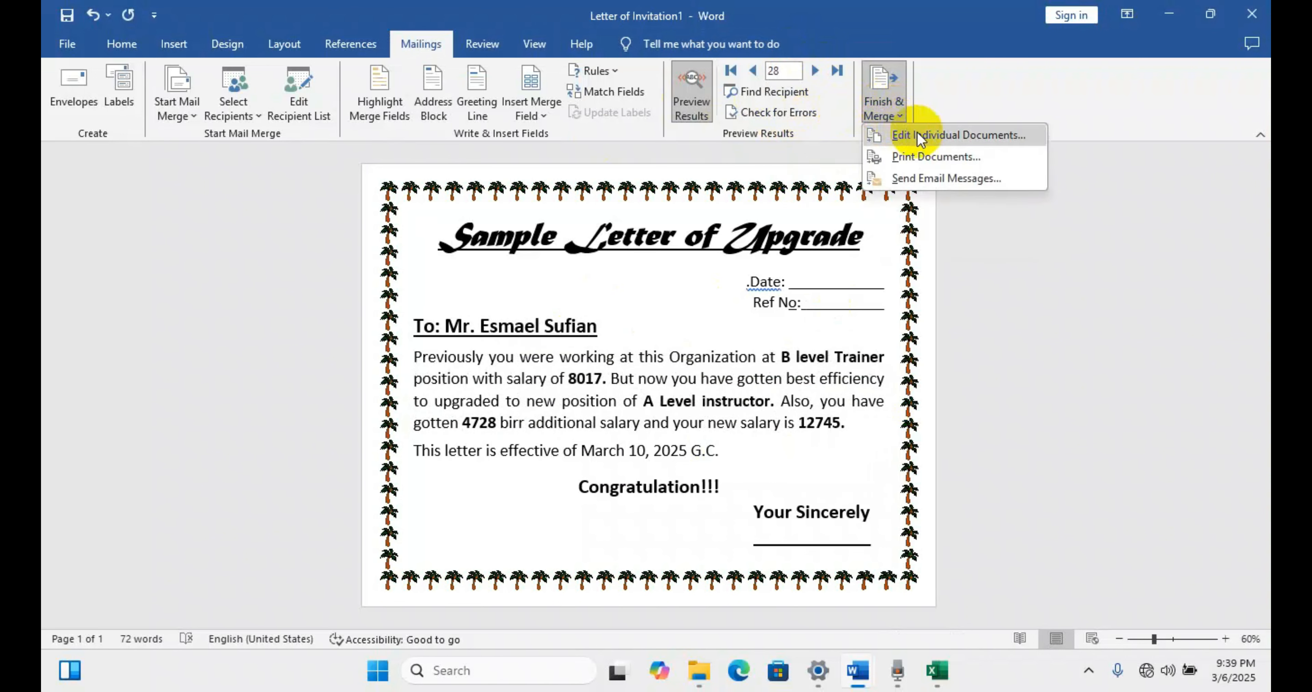
click(945, 136)
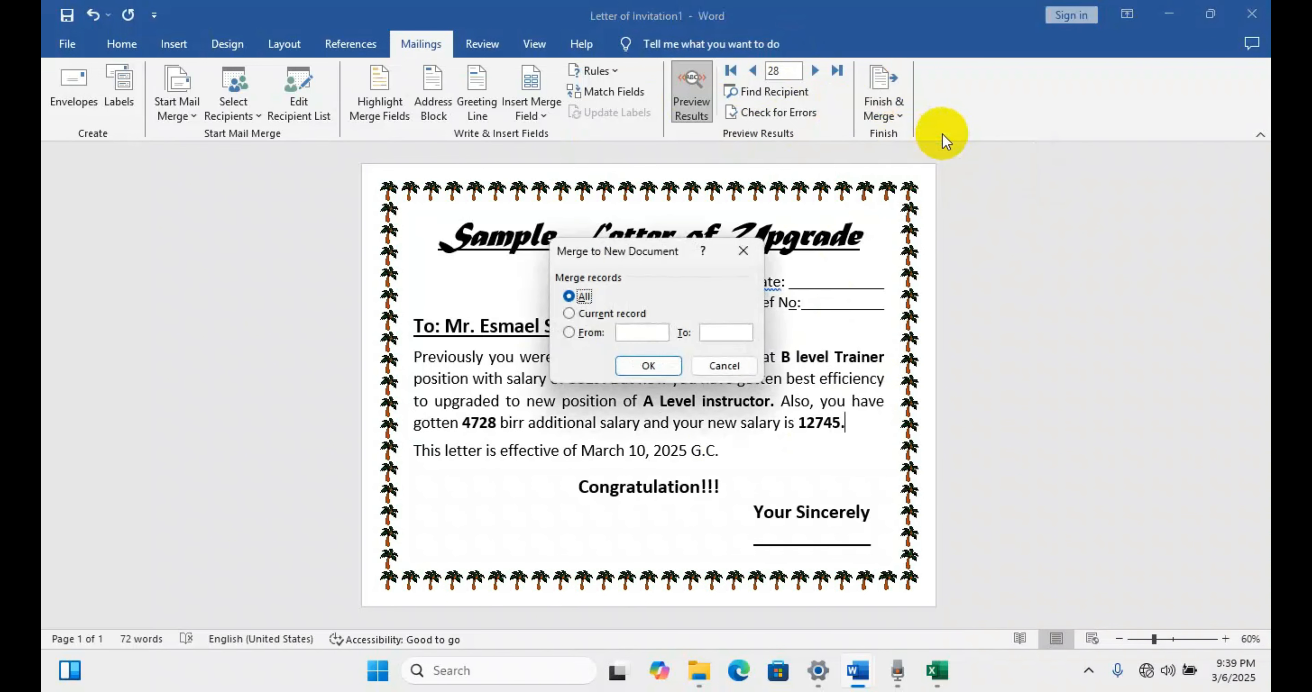
click(645, 366)
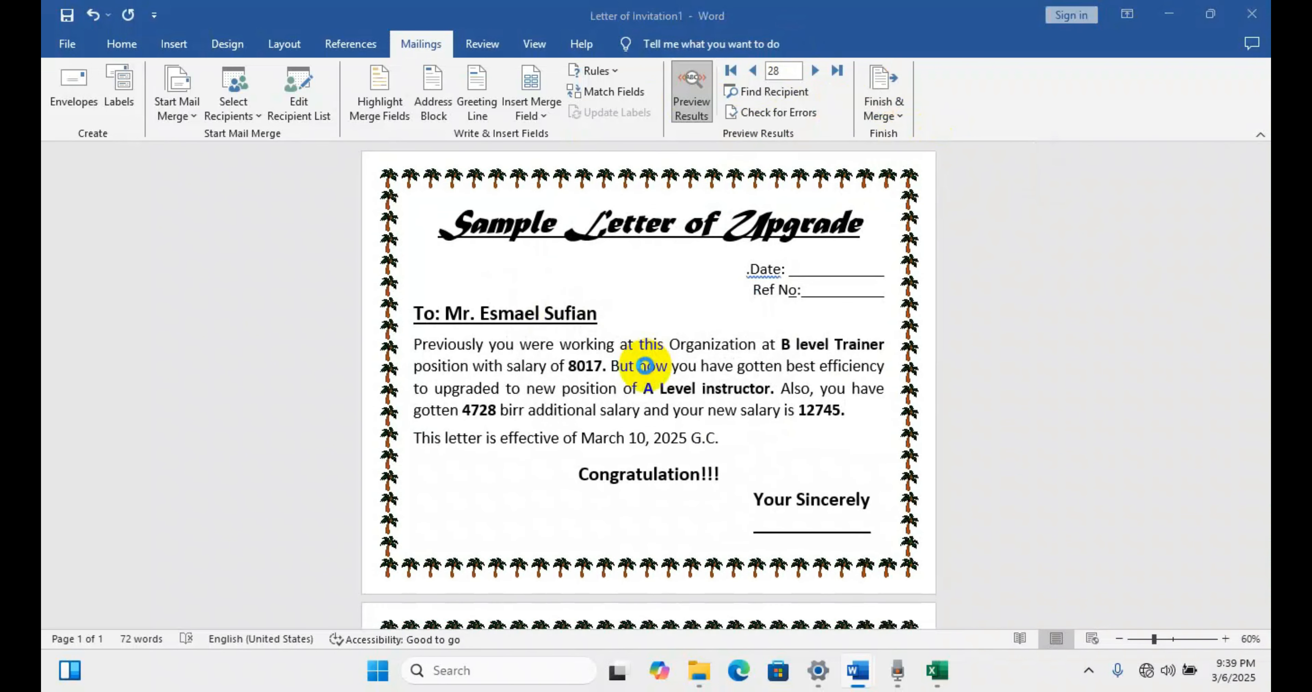
Review the generated letters in the new document, examining each recipient's name, positions and salary amounts
scroll(647, 367, down, 20)
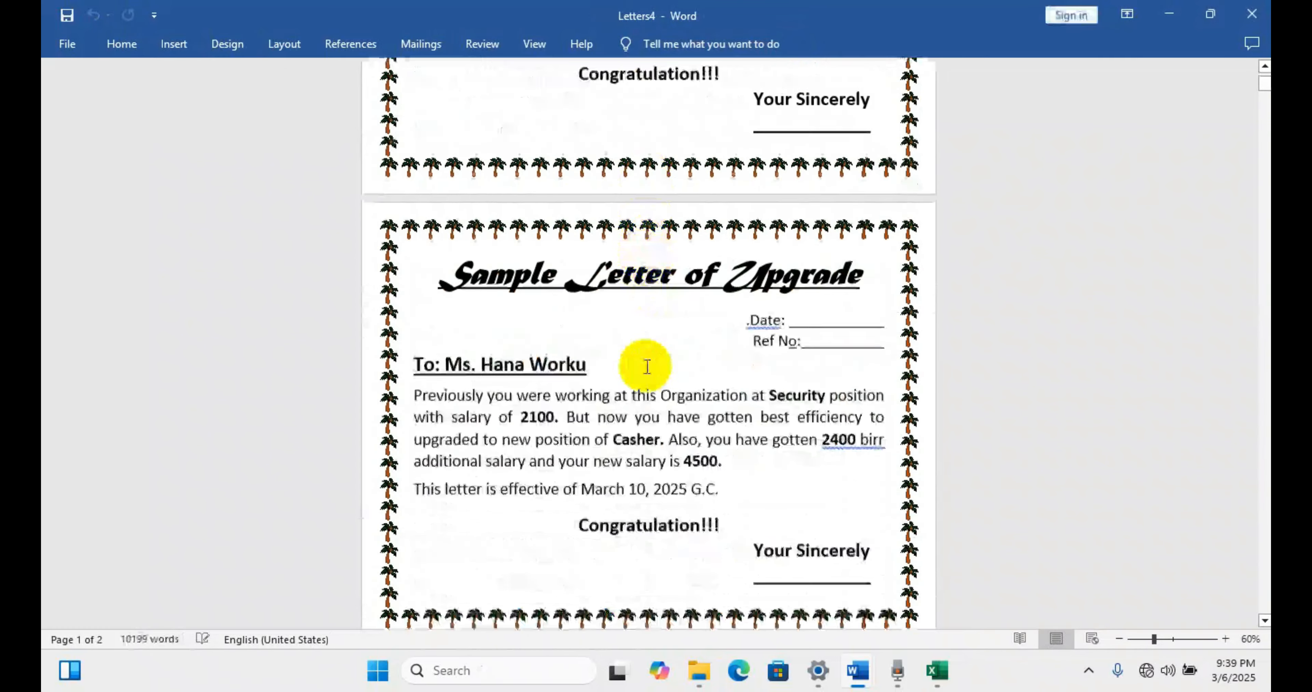
scroll(647, 366, down, 20)
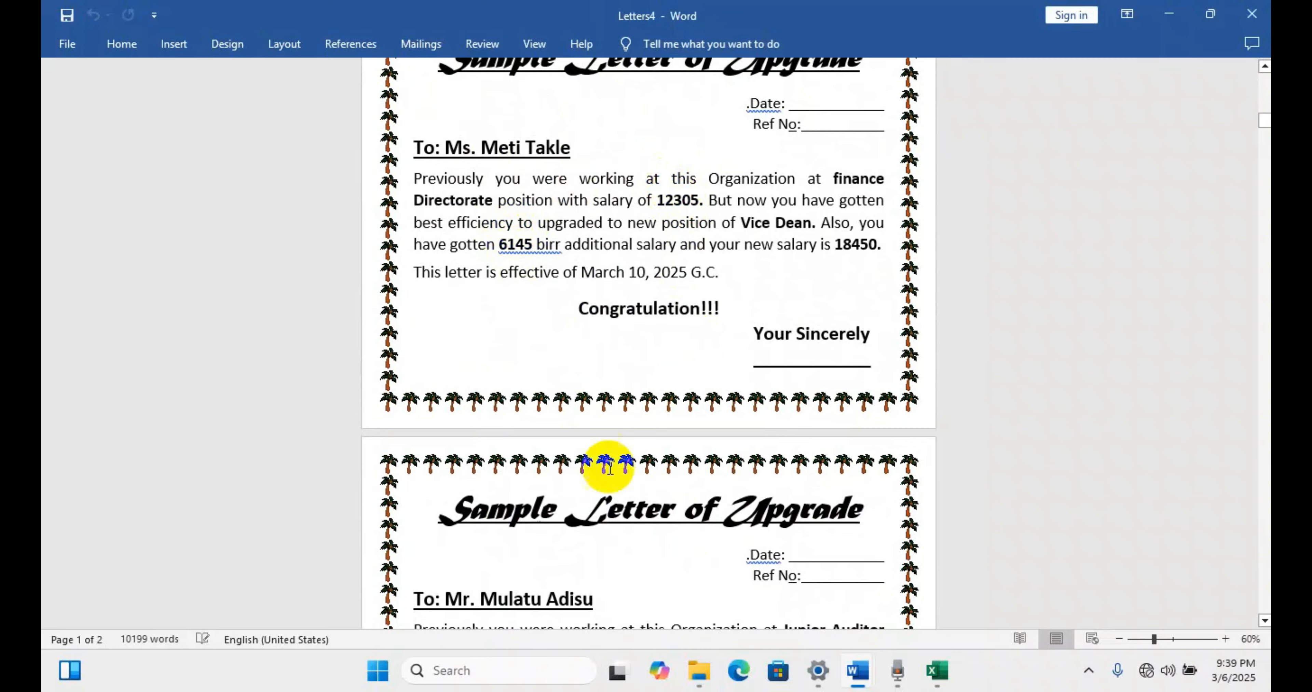
scroll(606, 468, down, 10)
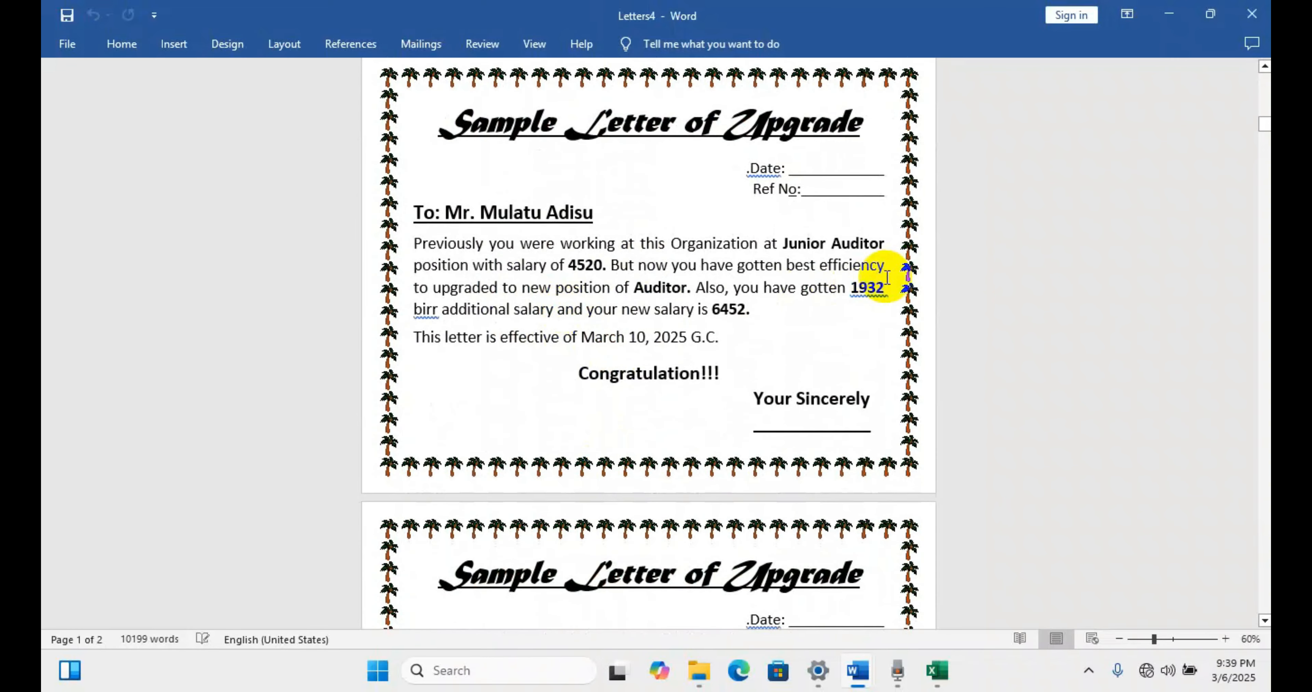
scroll(631, 300, down, 10)
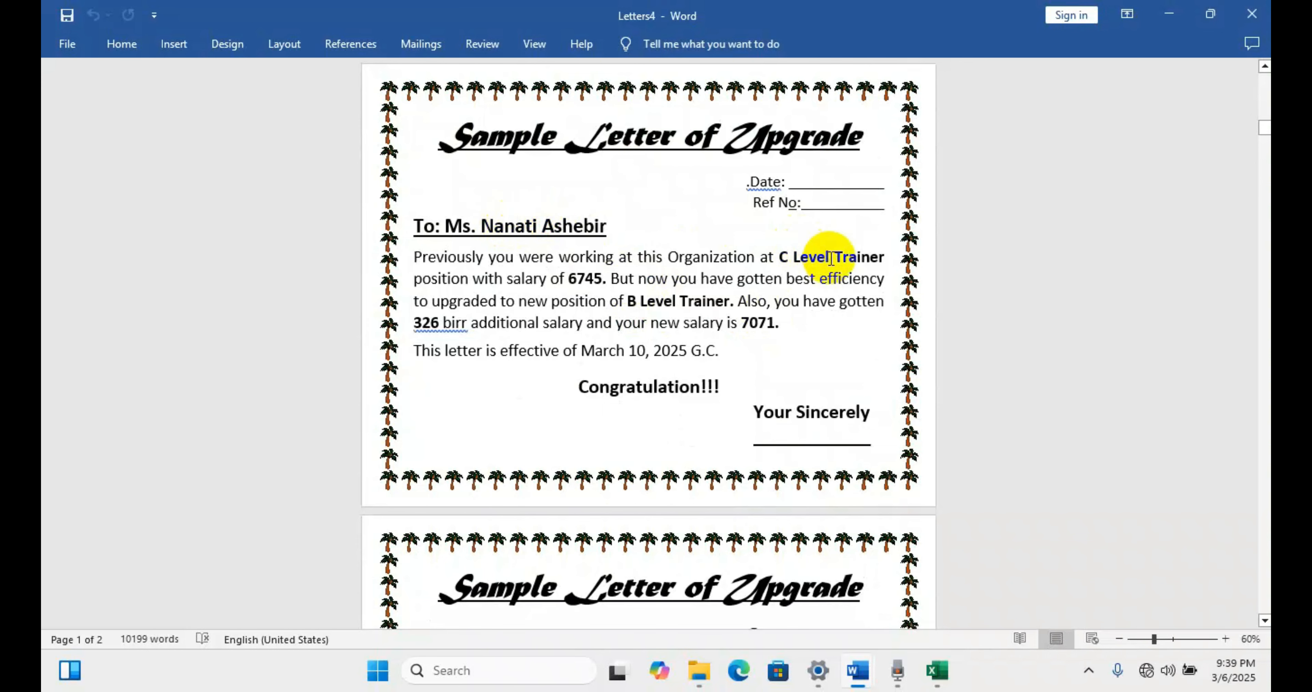
scroll(611, 310, down, 8)
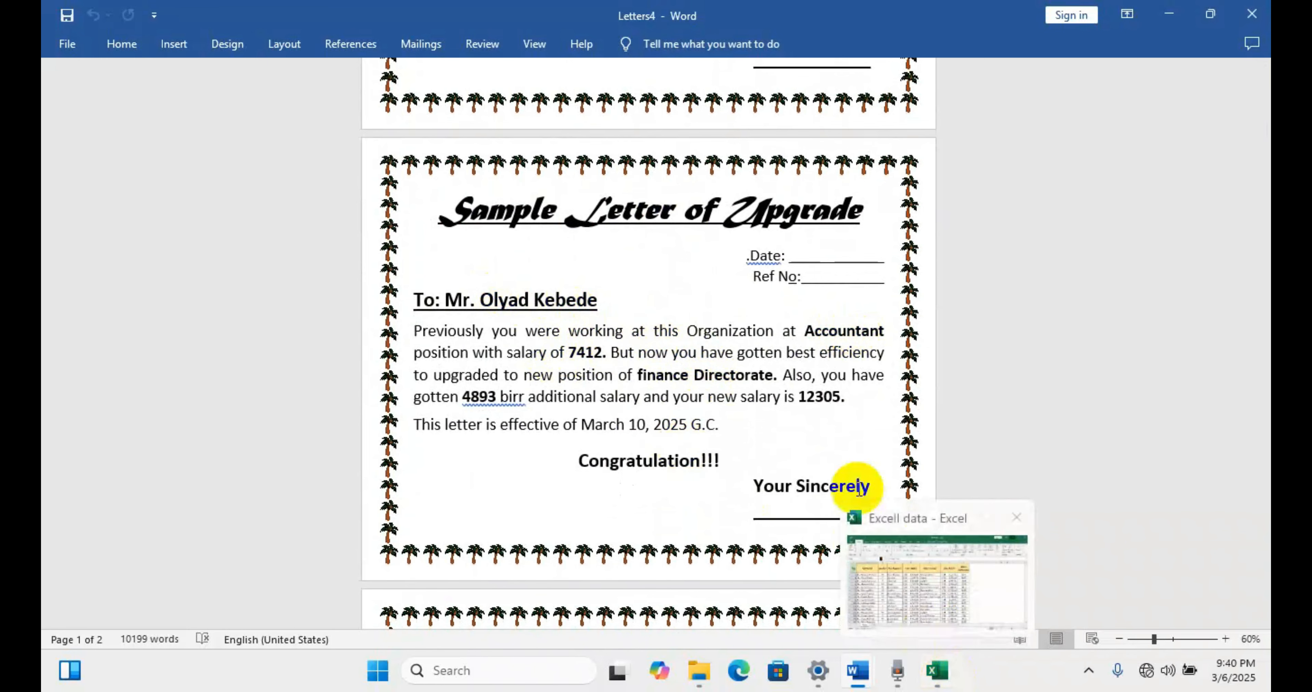
scroll(697, 157, down, 10)
scroll(696, 158, down, 15)
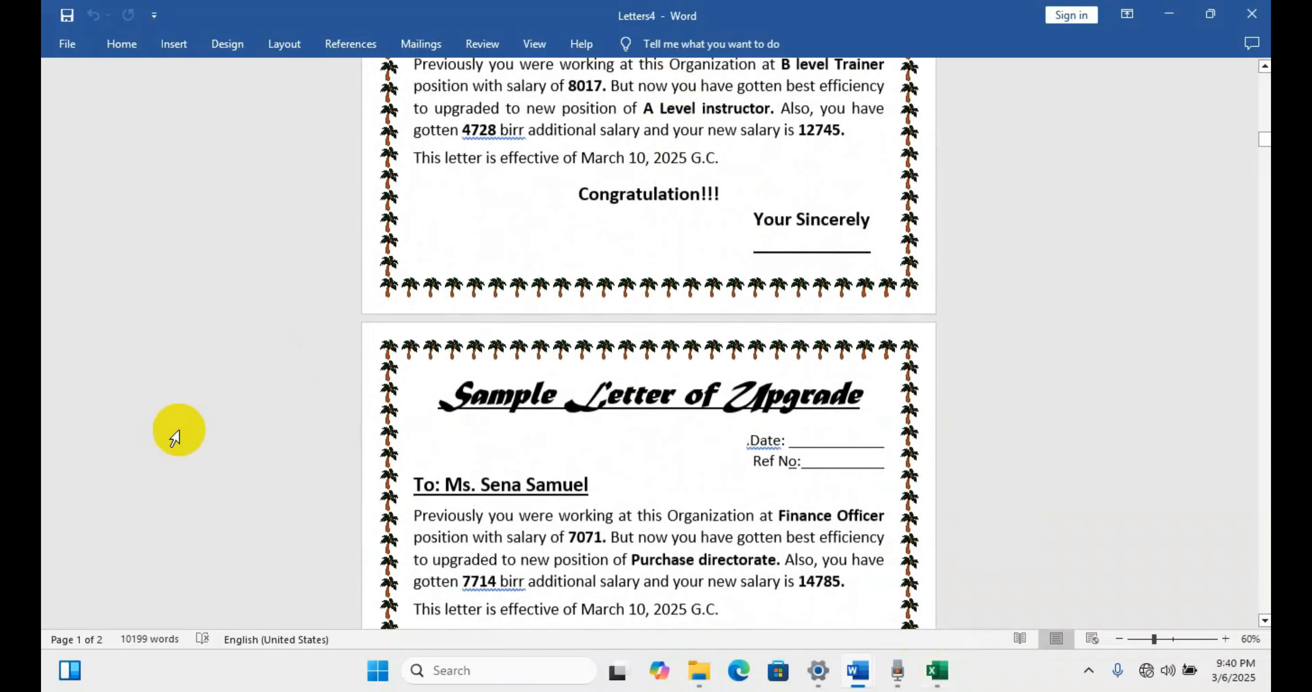
scroll(511, 385, down, 3)
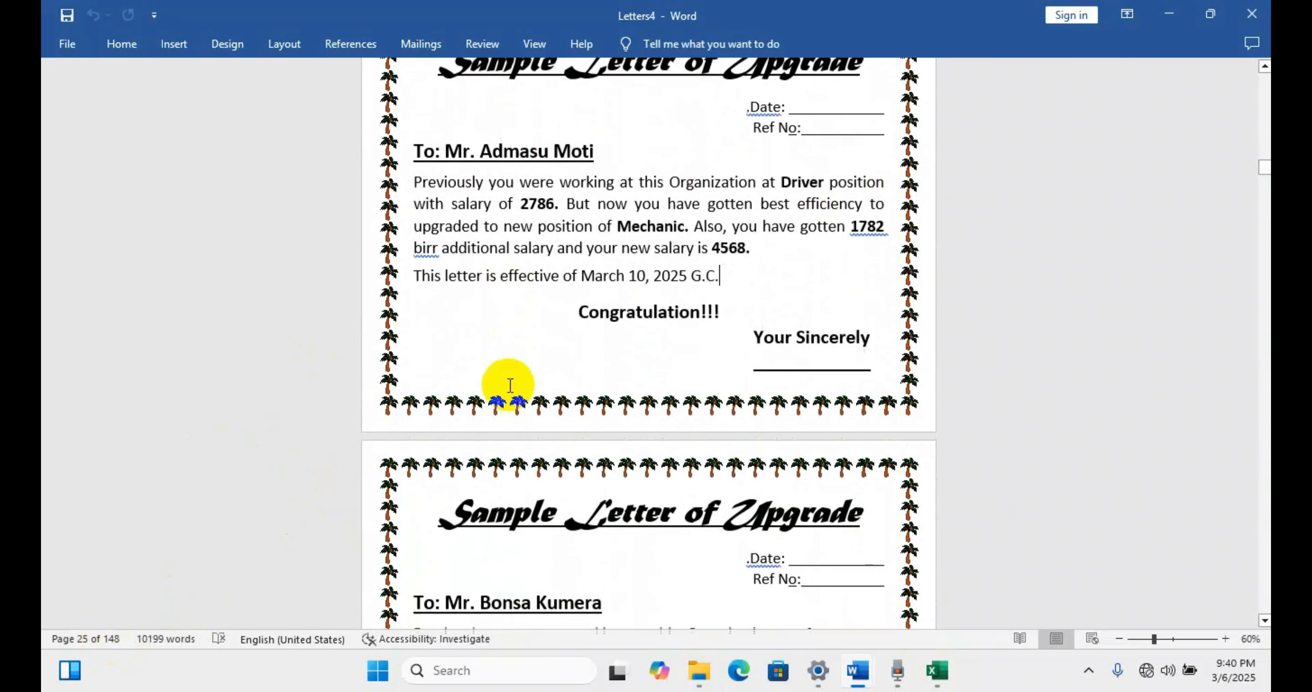